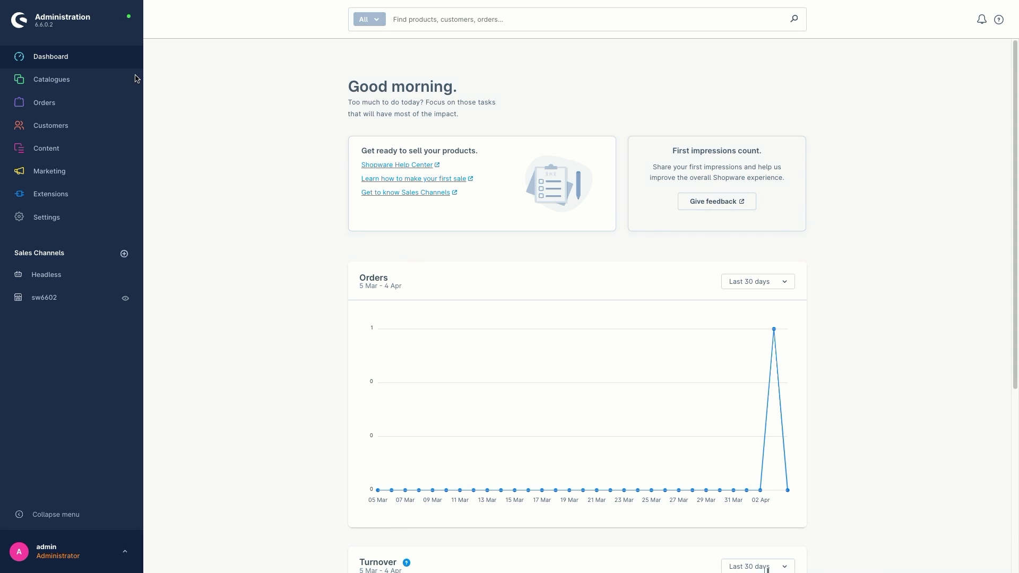
Open the demo customer from the Customers overview in edit mode and scroll to B2B Components
double_click(62, 127)
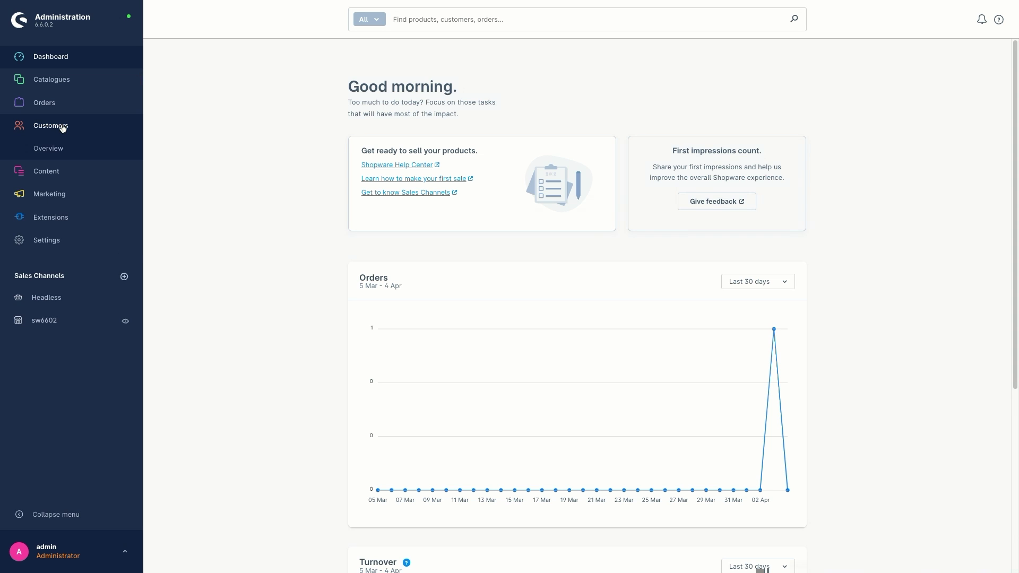
left_click(49, 148)
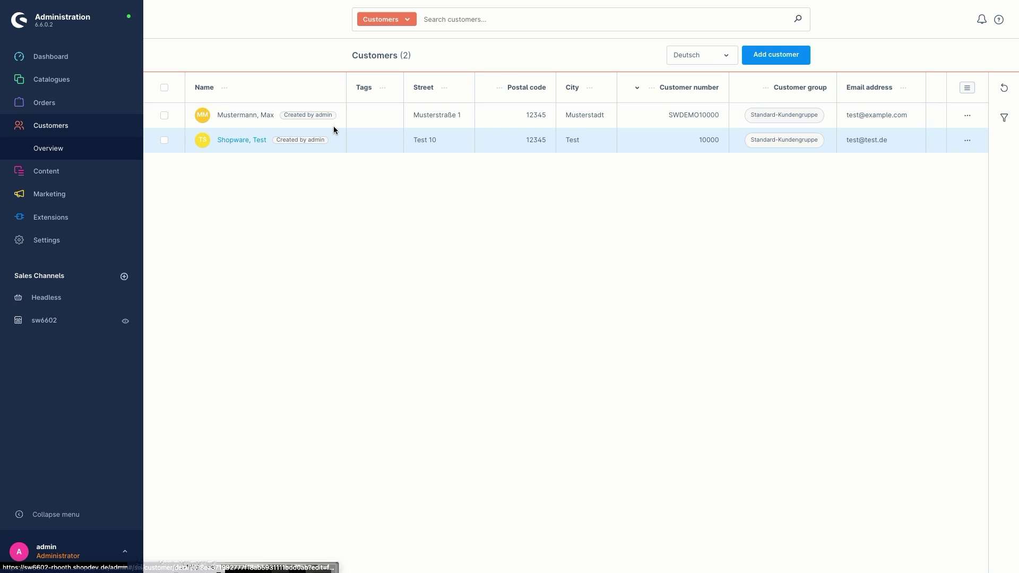
left_click(241, 140)
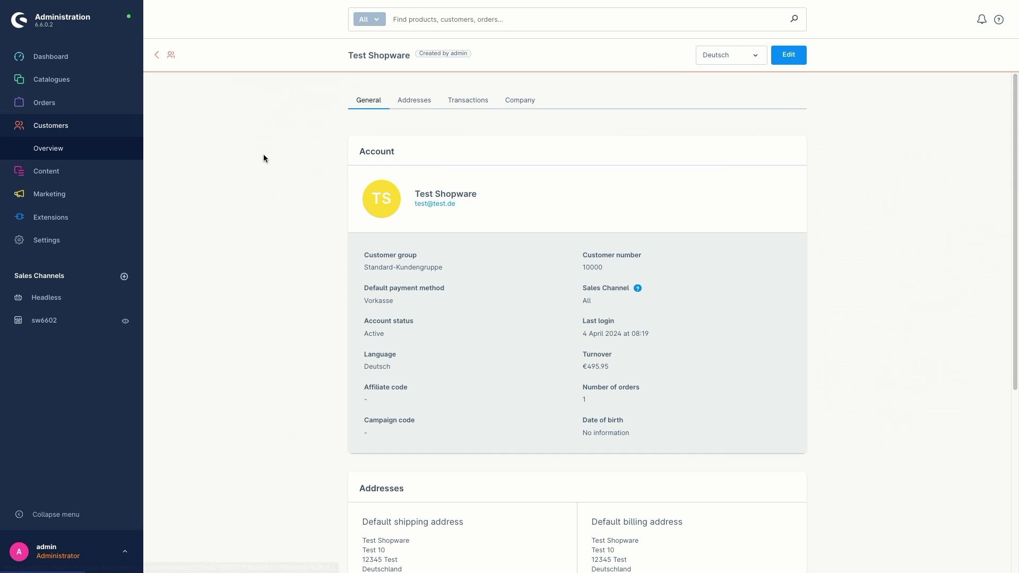
left_click(794, 61)
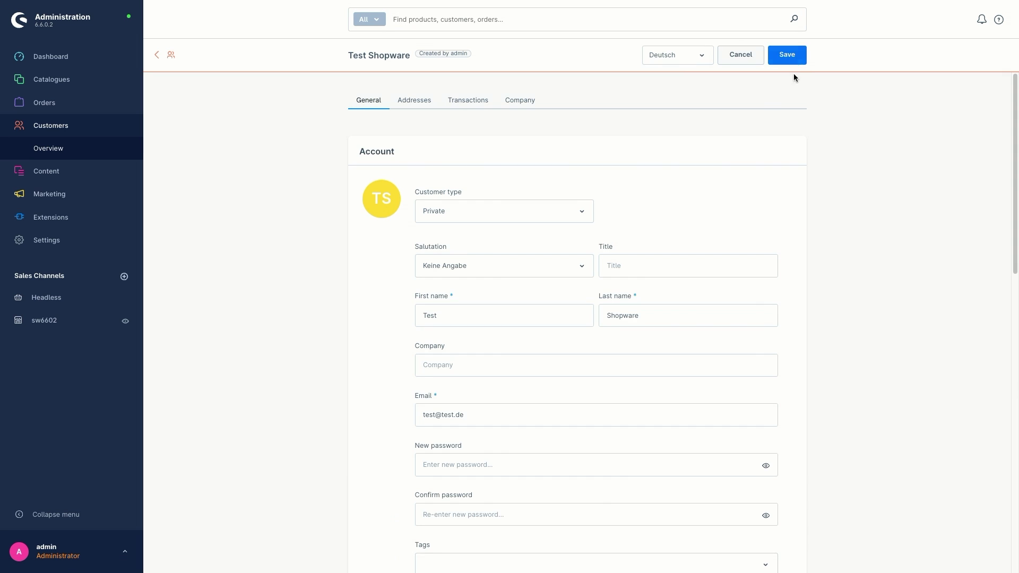
scroll(831, 158, "down", 12)
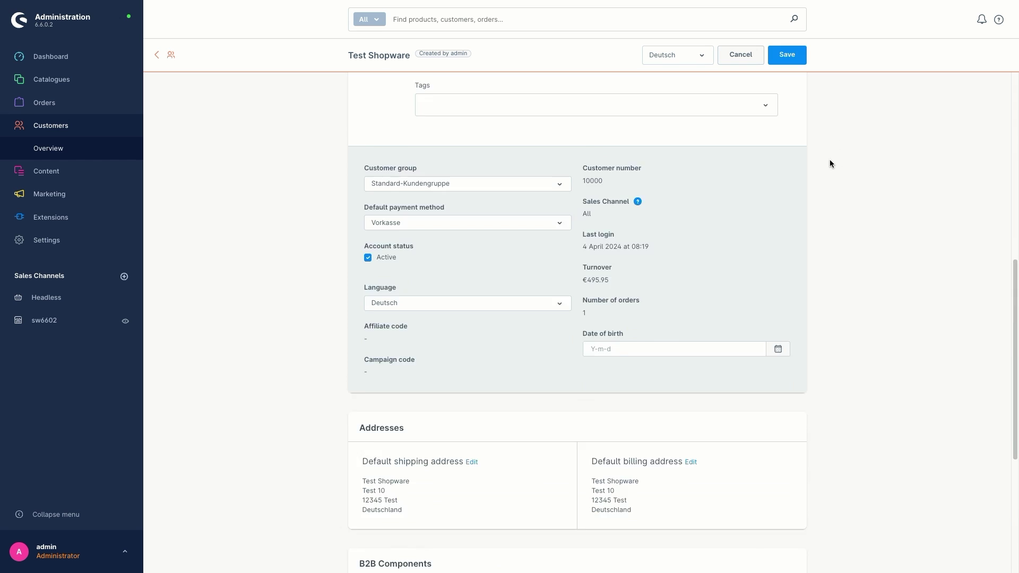
scroll(830, 163, "down", 2)
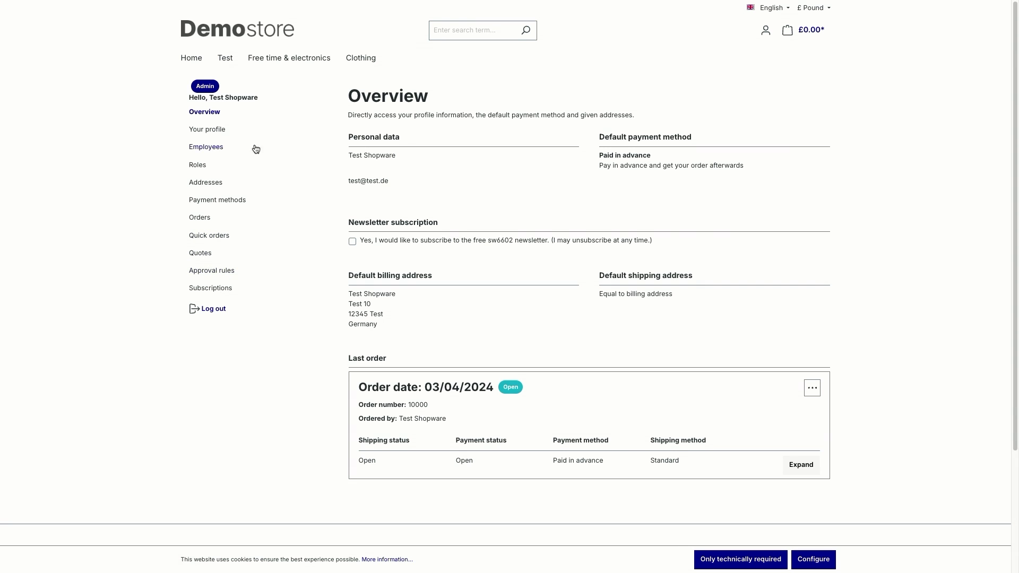
Open the Employees list, start a new employee account, then return to the list without saving
left_click(220, 153)
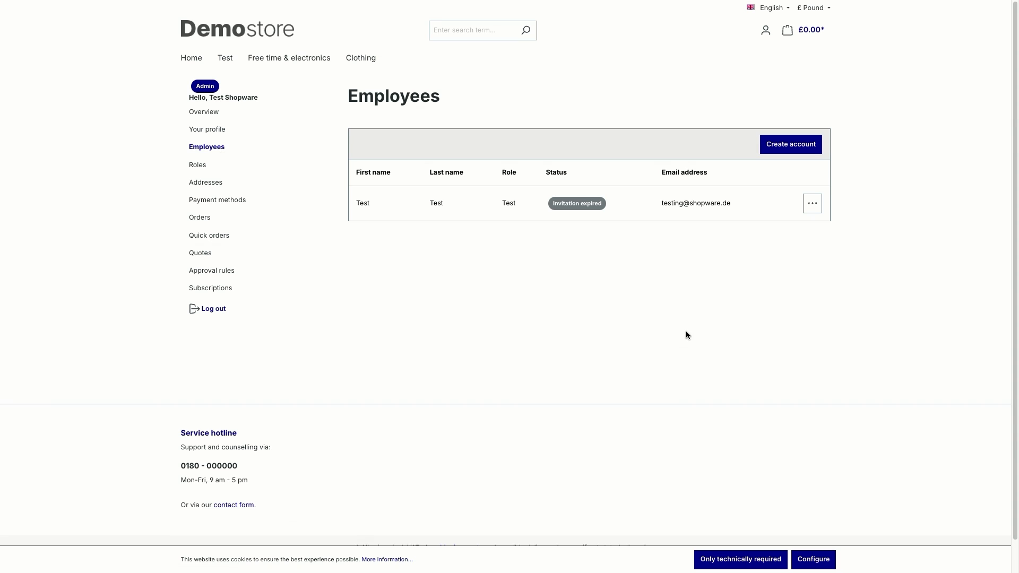
left_click(781, 152)
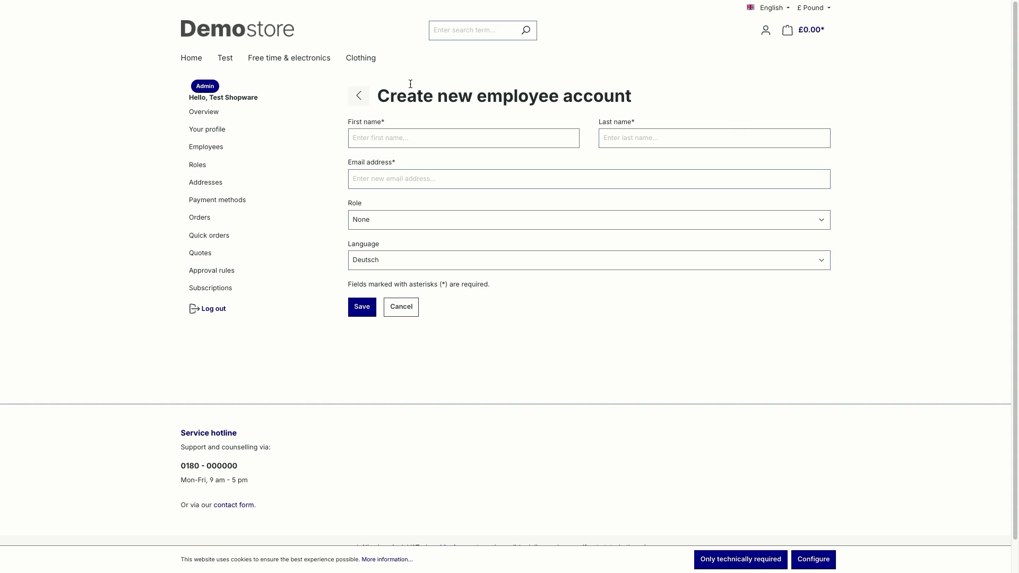
left_click(360, 105)
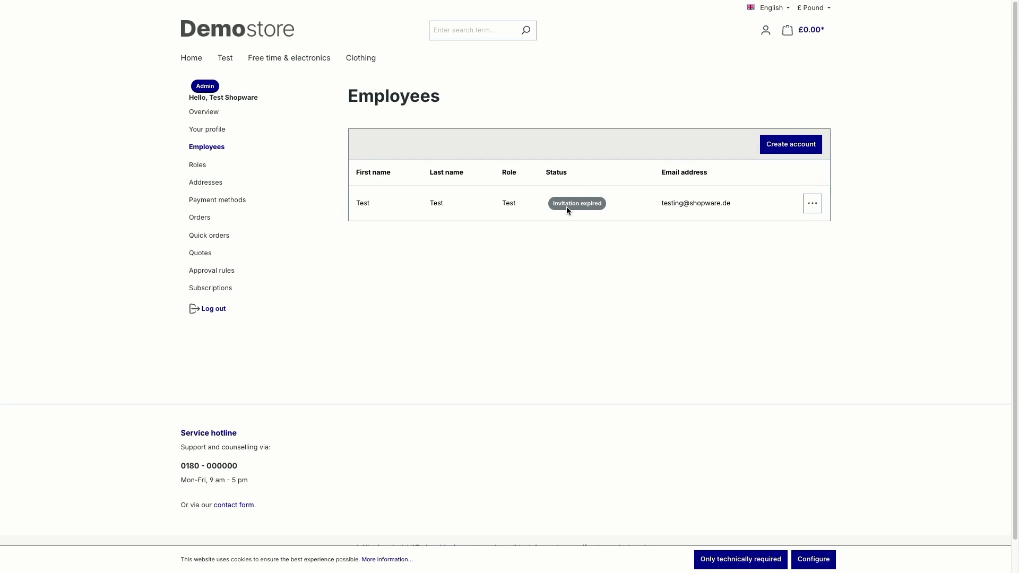
left_click(813, 204)
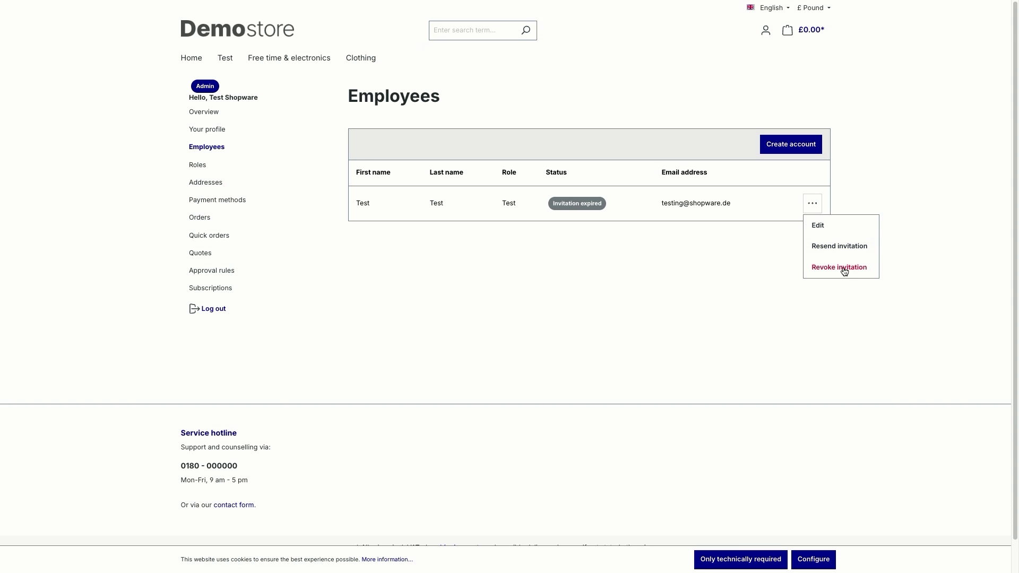
left_click(767, 259)
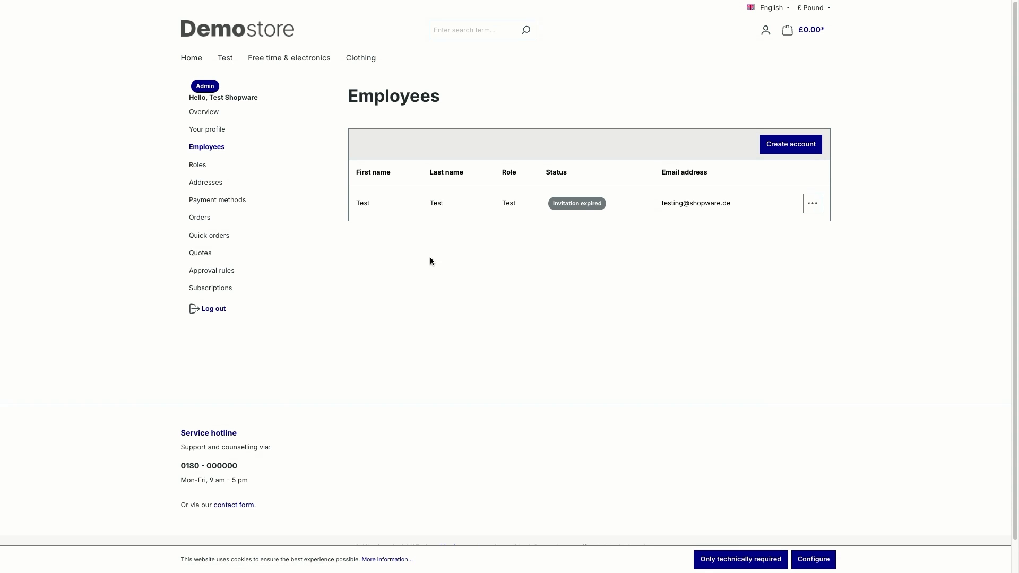
Add SWDEMO10001 Main product via an 'sw' search, vary its quantity up to 4, then remove it
left_click(223, 239)
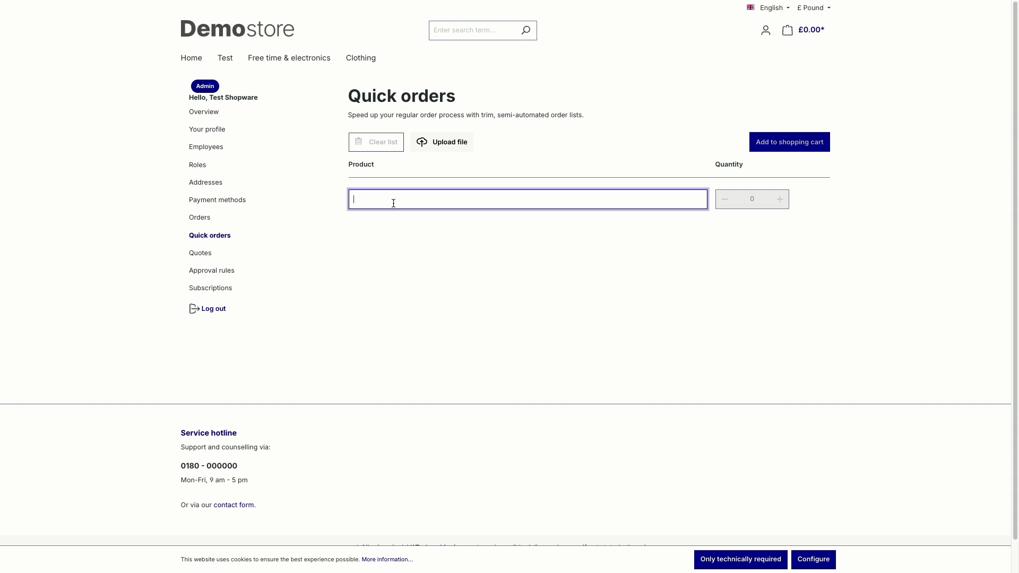
type("sw")
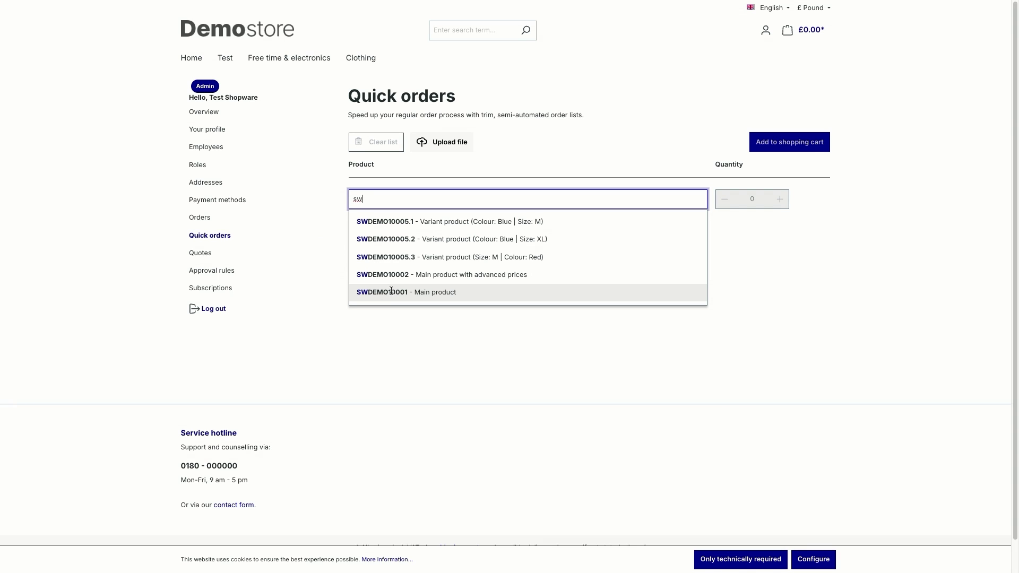
left_click(391, 293)
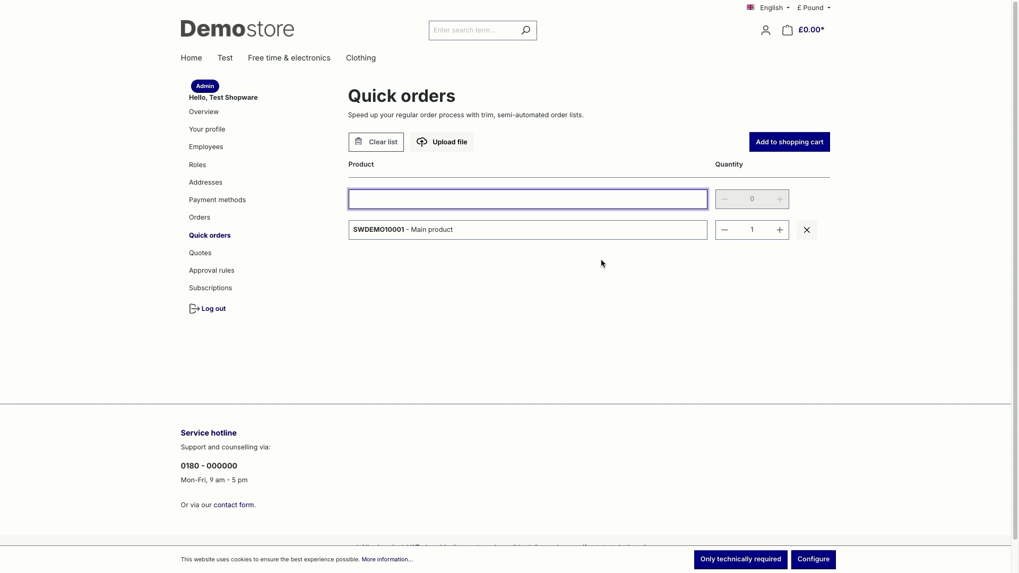
left_click(780, 230)
left_click(726, 231)
left_click(781, 230)
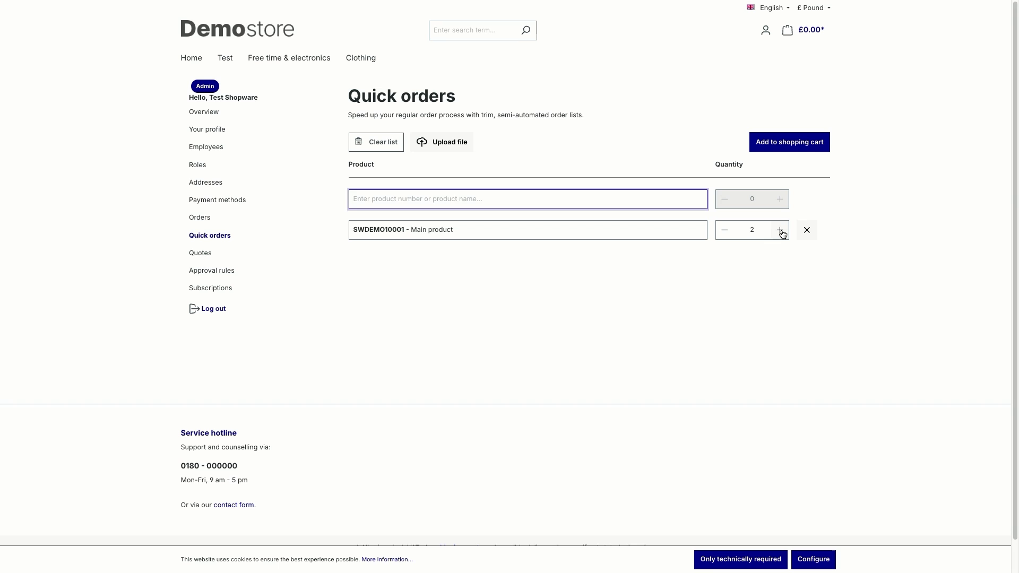
left_click(781, 232)
left_click(782, 231)
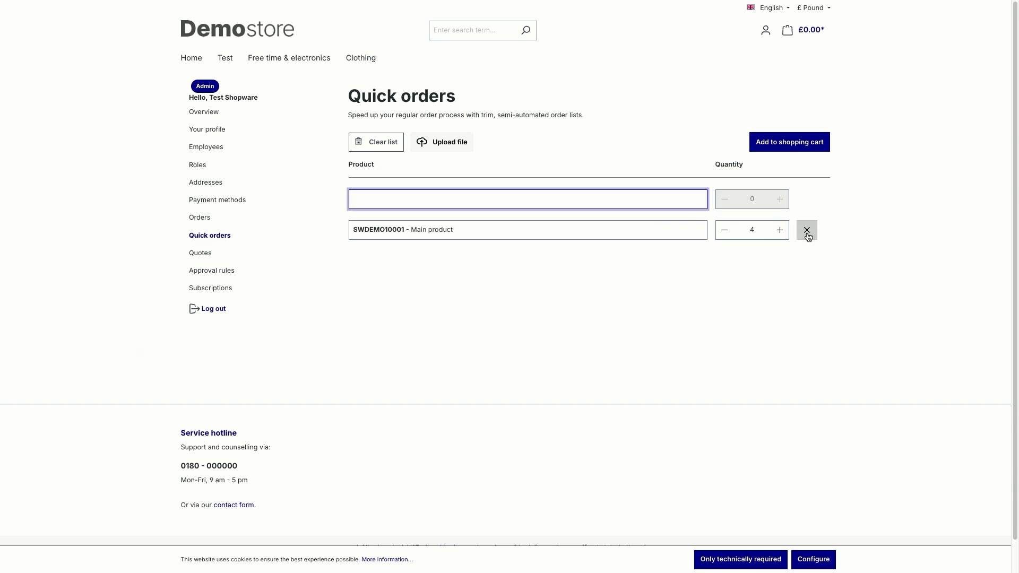
left_click(808, 233)
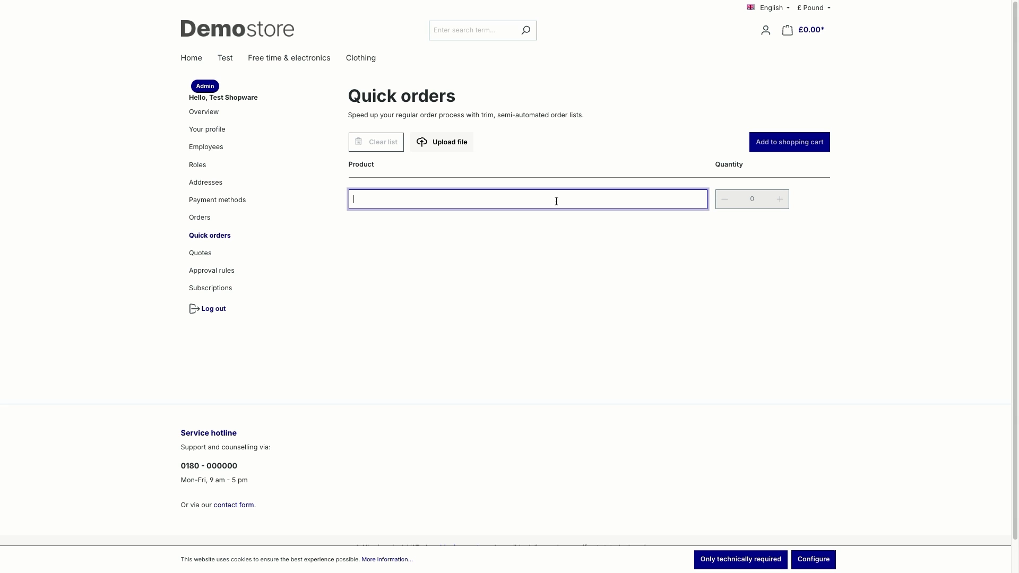
Re-add SWDEMO10001 Main product by searching 'main' and raise its quantity to 2
type("main")
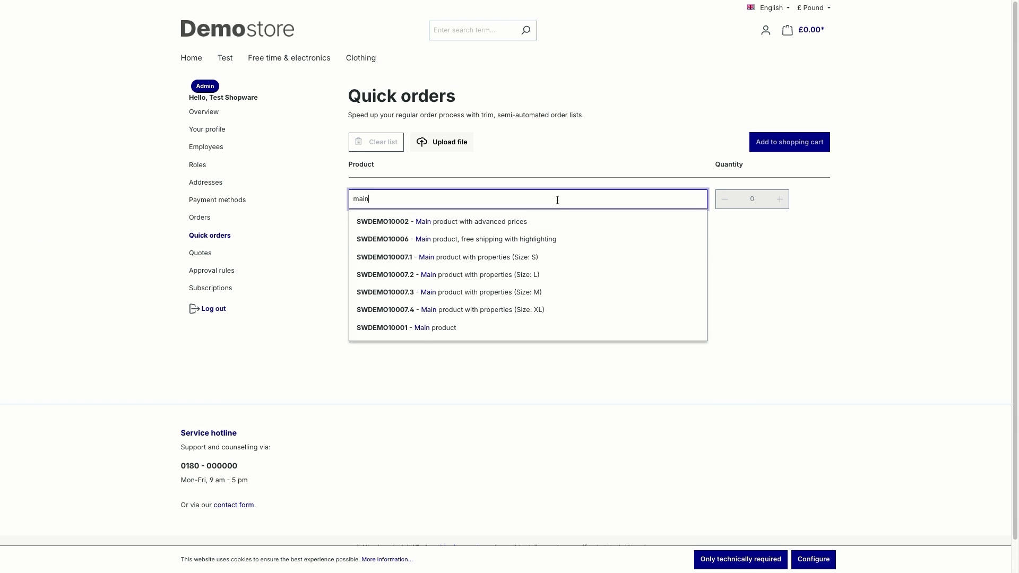
left_click(438, 328)
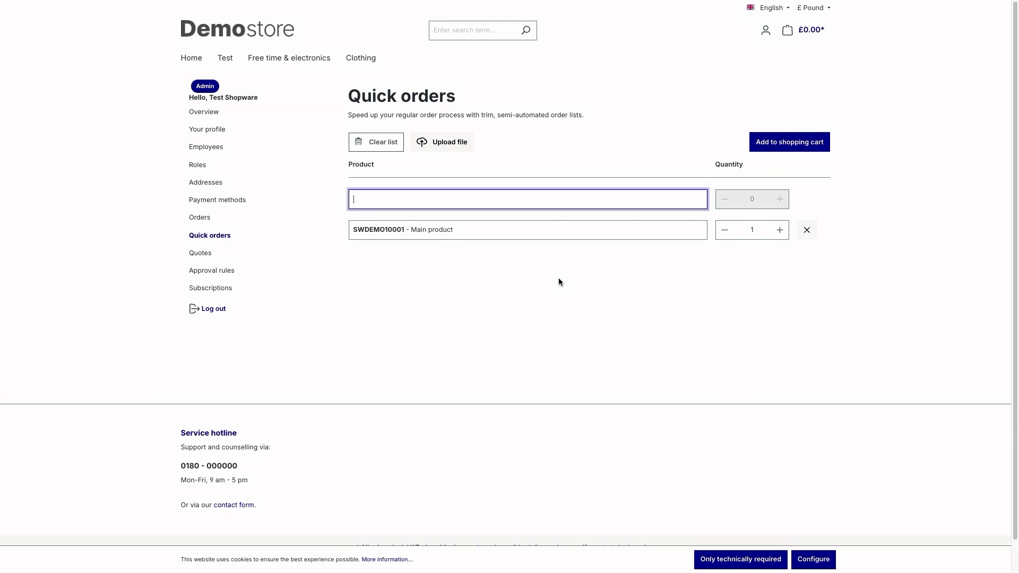
left_click(779, 232)
left_click(737, 282)
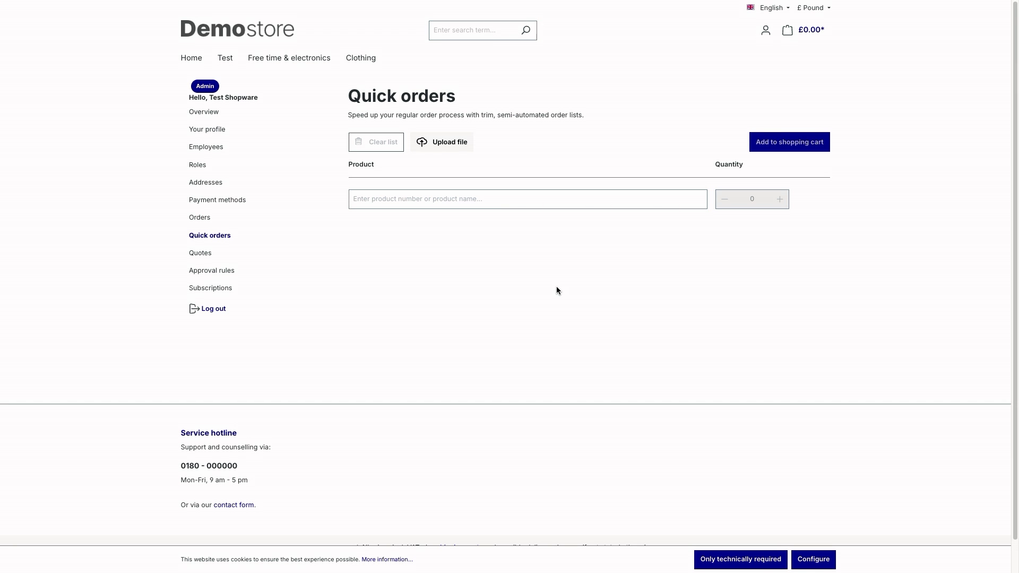
Add SWDEMO10001 Main product from Quick orders to the shopping cart, totalling £442.17
left_click(413, 204)
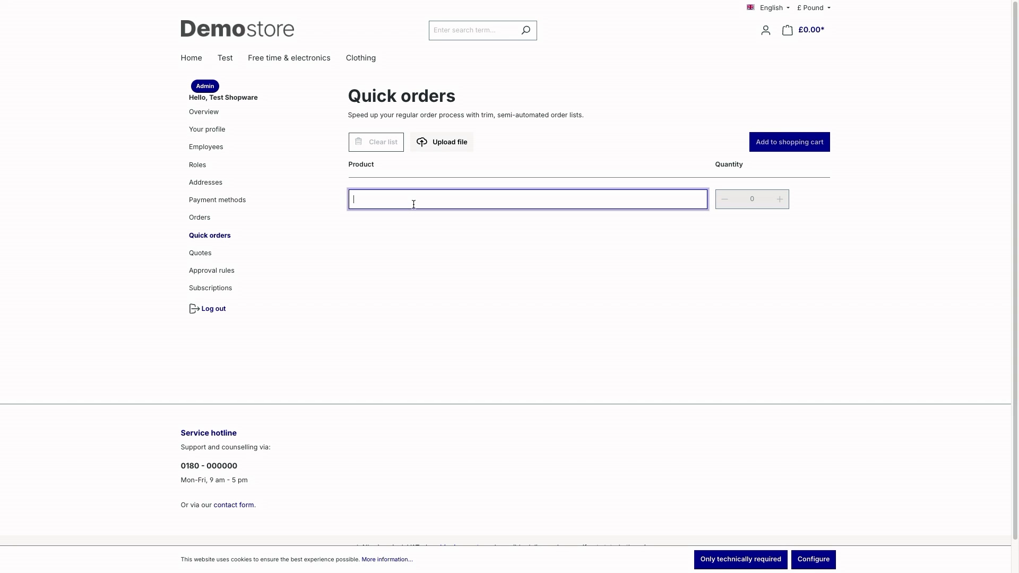
type("sw")
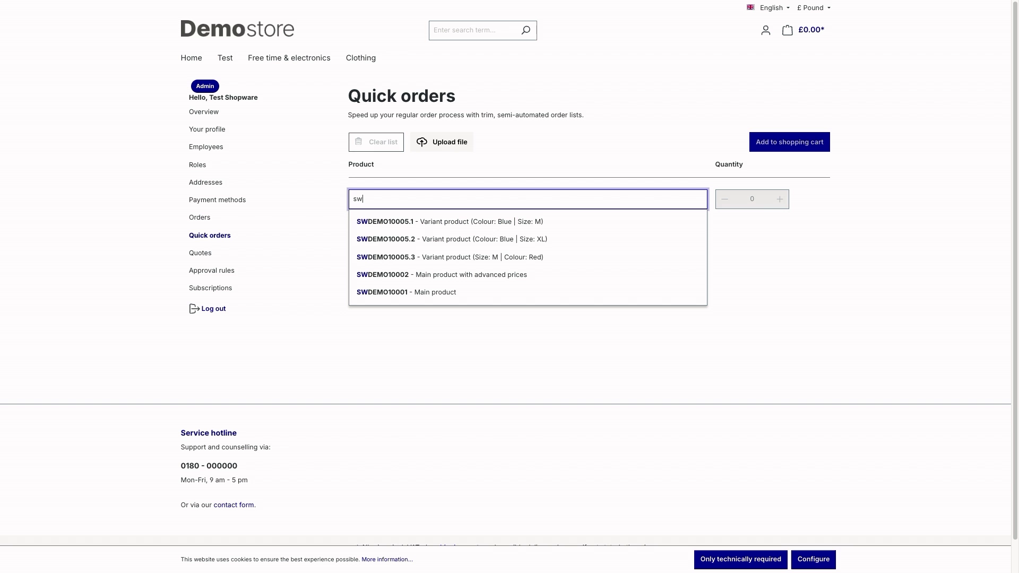
left_click(470, 293)
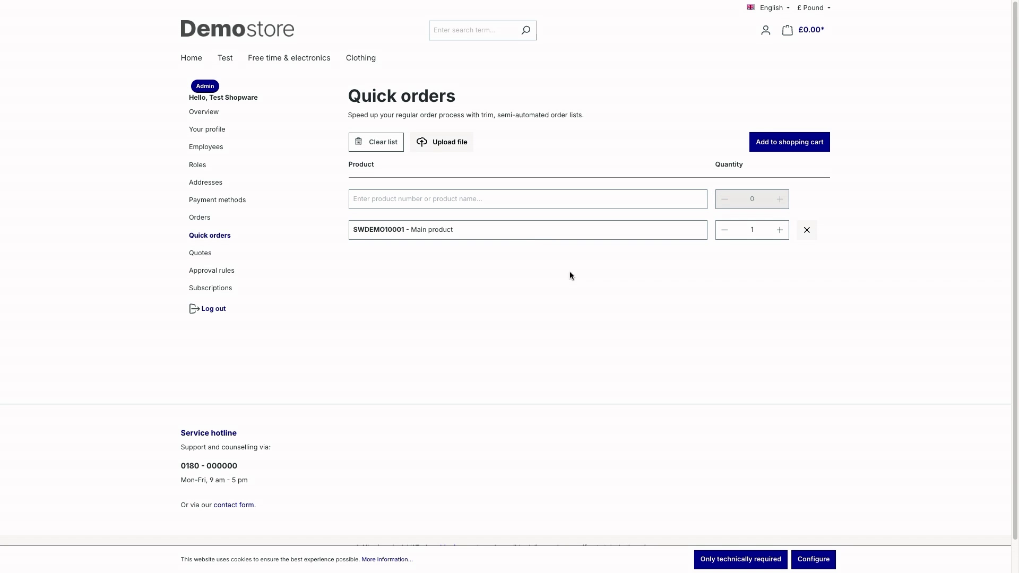
left_click(786, 150)
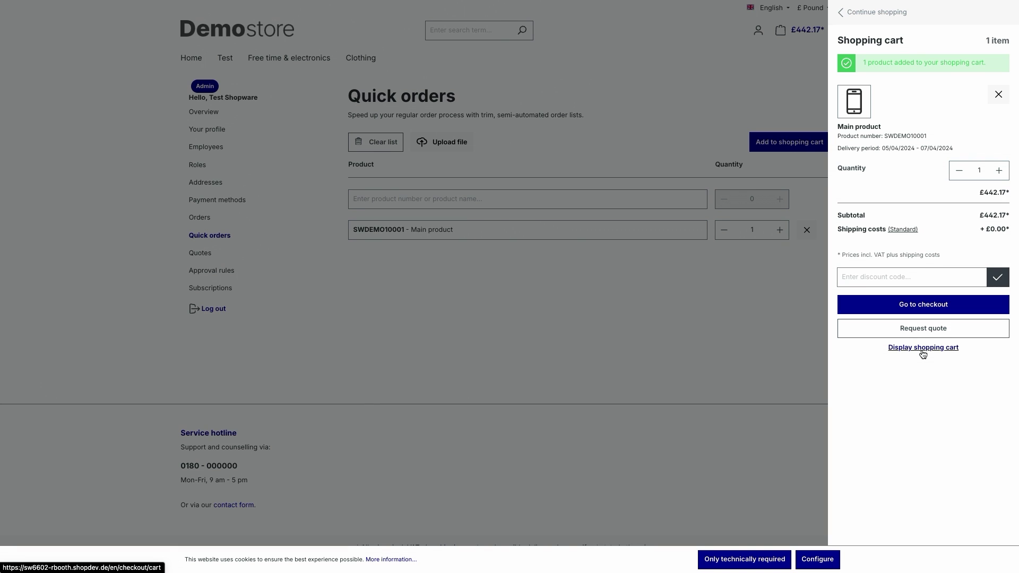
Request a quote for the cart with the message 'Test' and confirm leaving the page
left_click(870, 332)
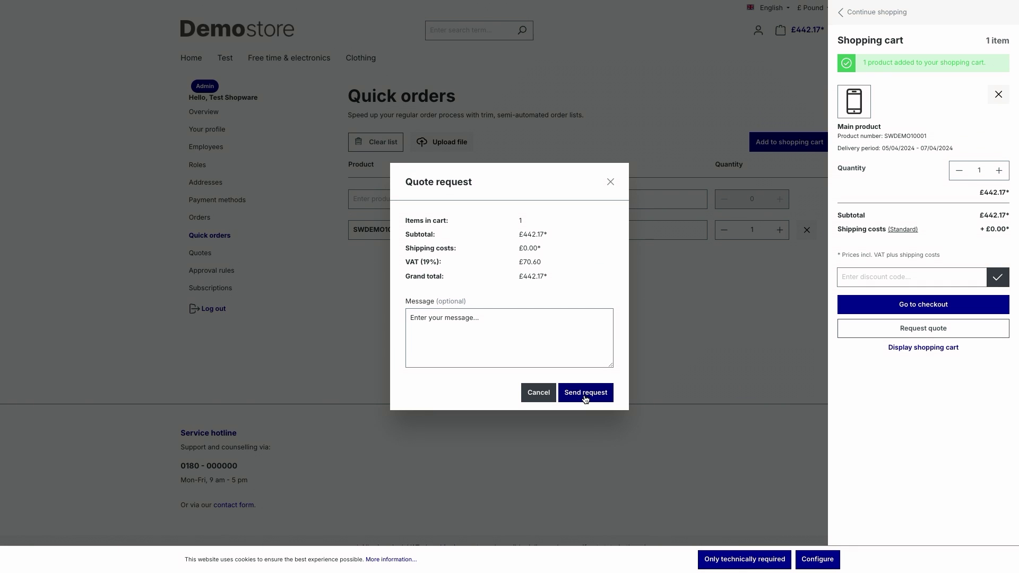
left_click(469, 331)
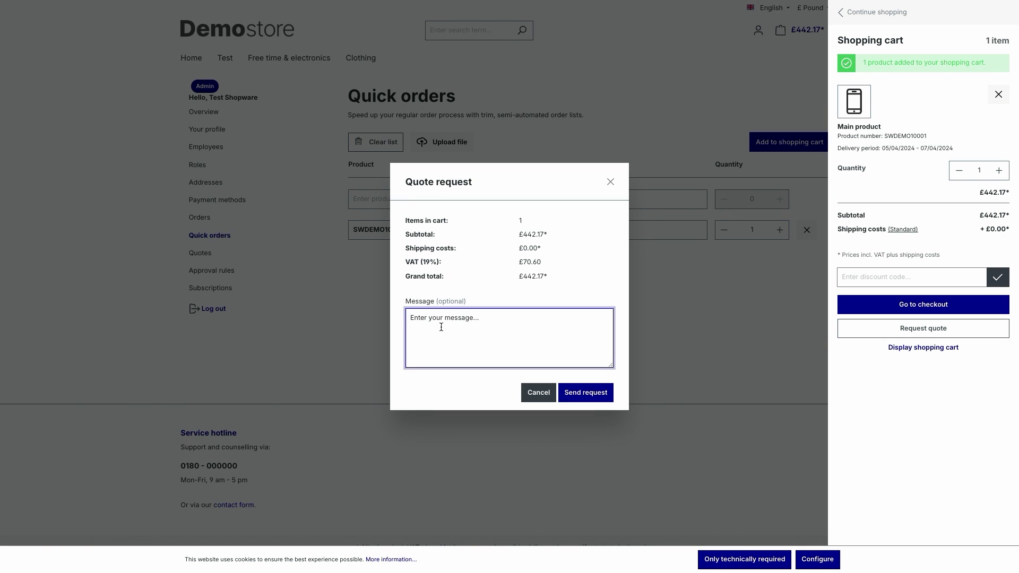
type("Test")
left_click(576, 394)
key("Return")
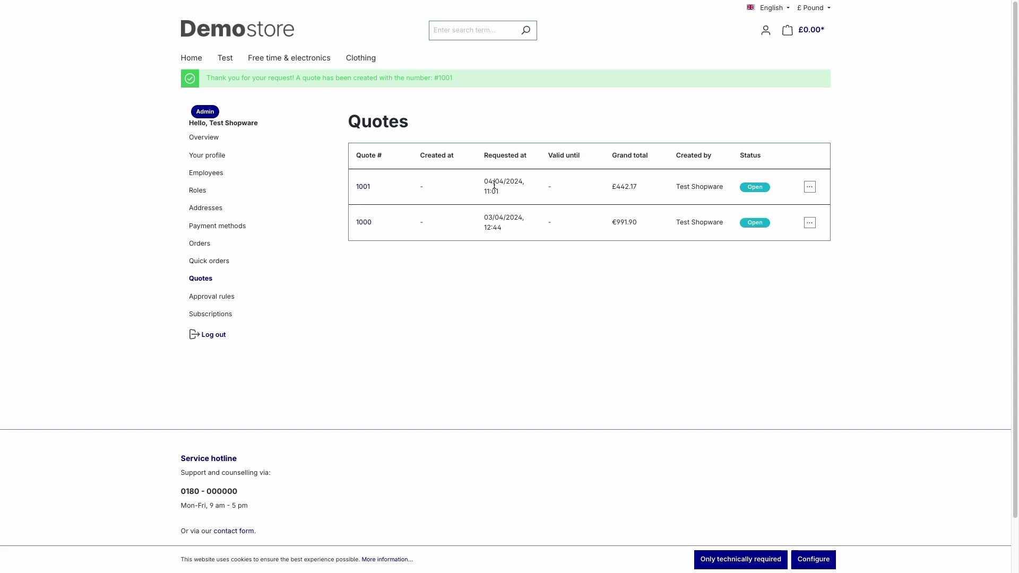
left_click_drag(485, 183, 510, 186)
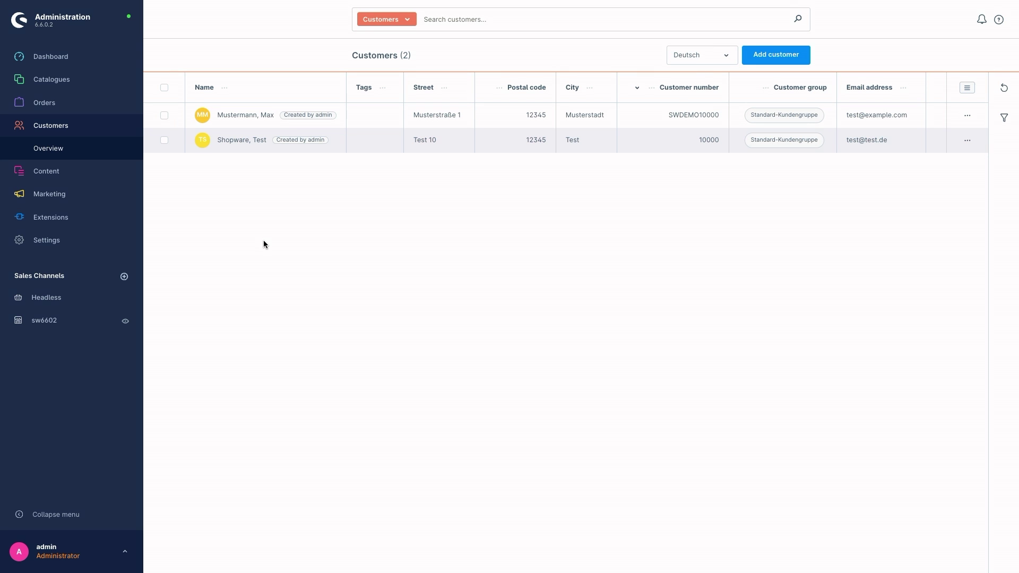
Show the test customer's Transactions tab and open the actions menu for quote 1001
left_click(247, 141)
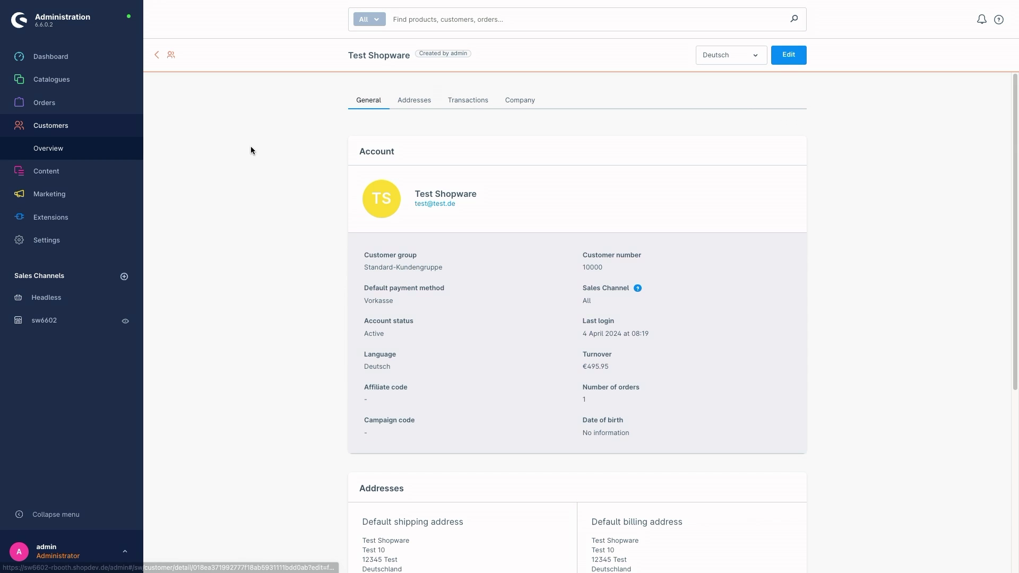
left_click(468, 100)
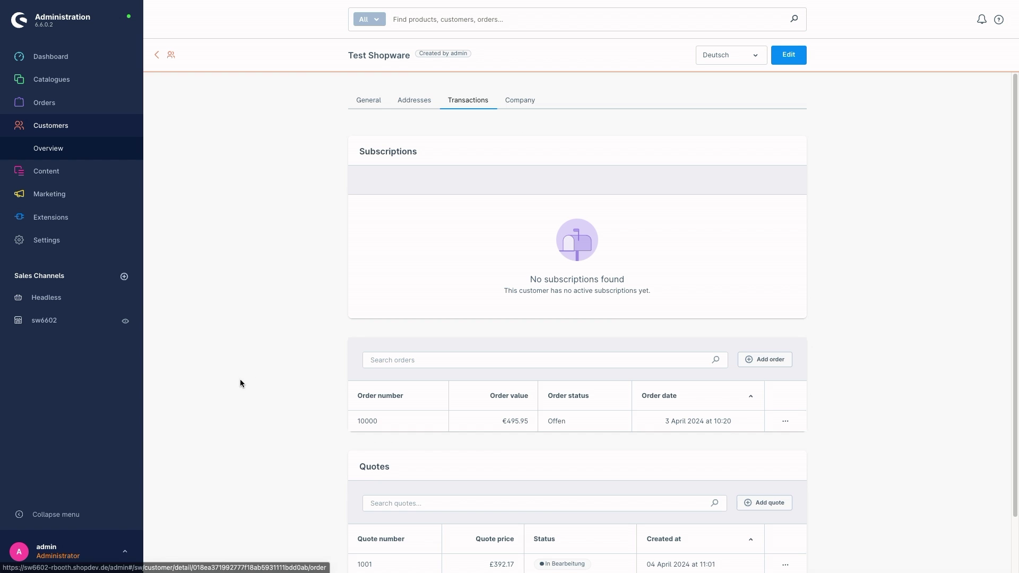
scroll(285, 360, "down", 1)
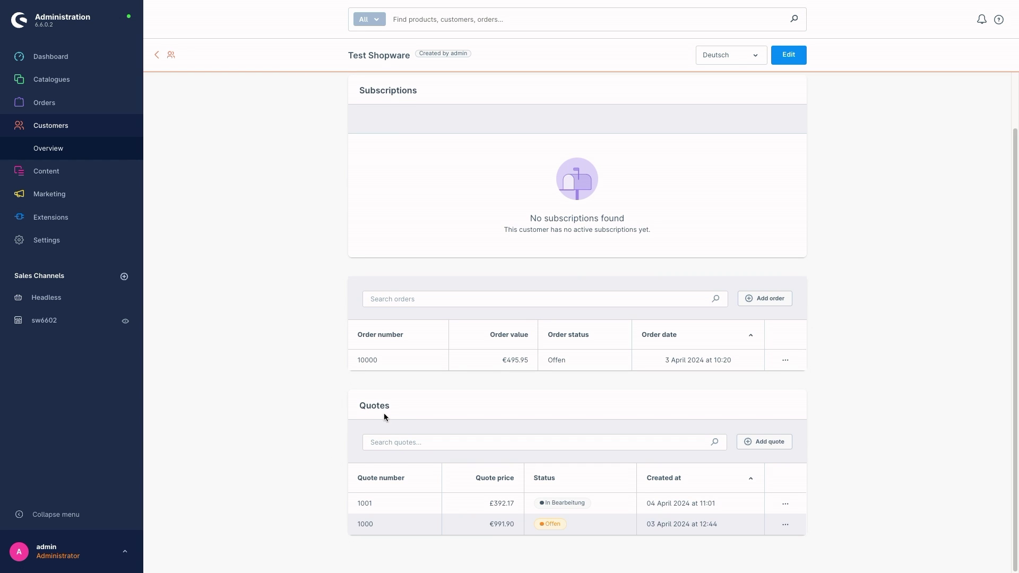
left_click(788, 504)
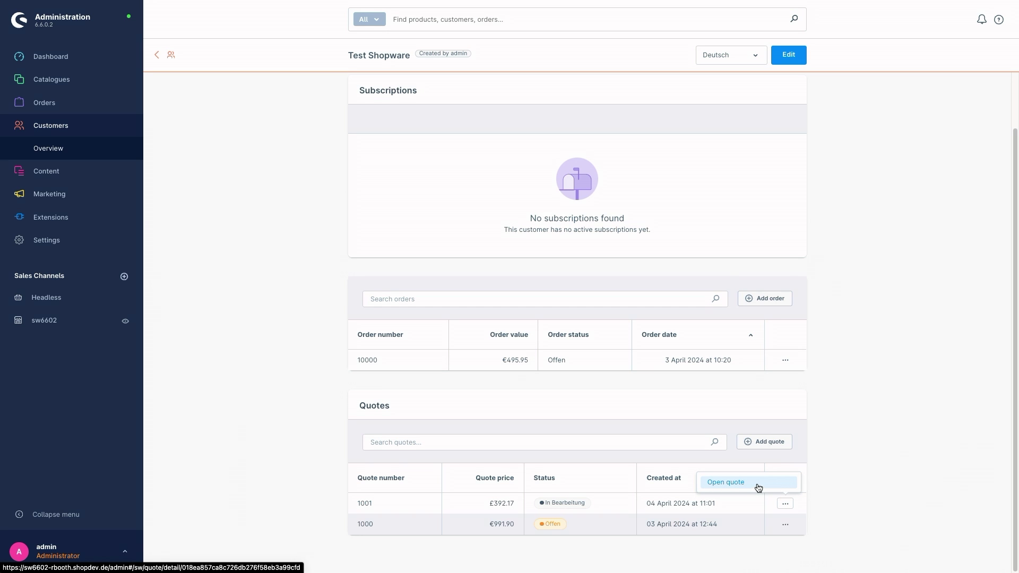
Open quote 1001 and review its £50 discount and £392.17 total, leaving the expiry date unset
left_click(759, 485)
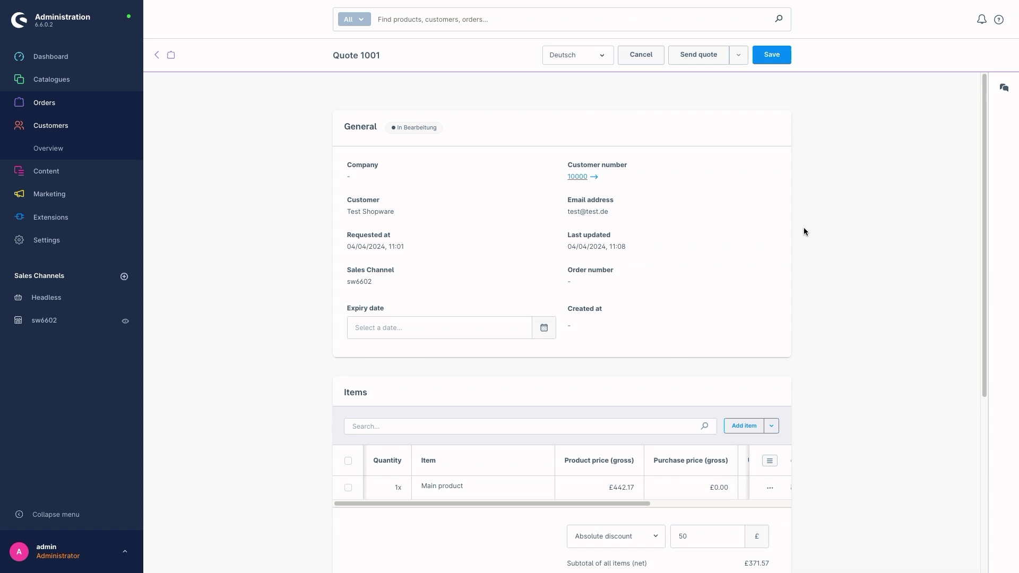
scroll(800, 228, "down", 1)
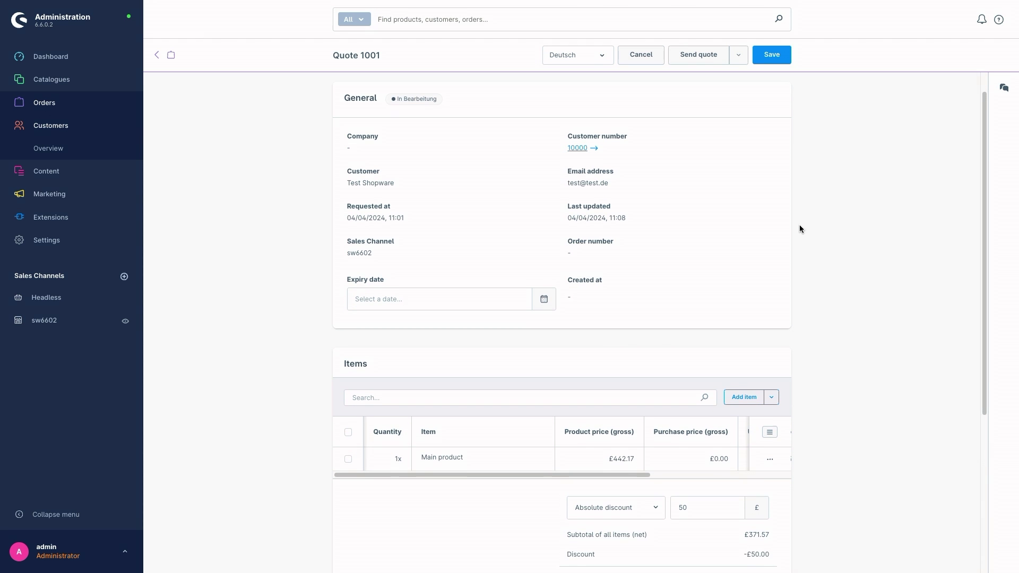
scroll(801, 229, "down", 1)
scroll(801, 229, "down", 2)
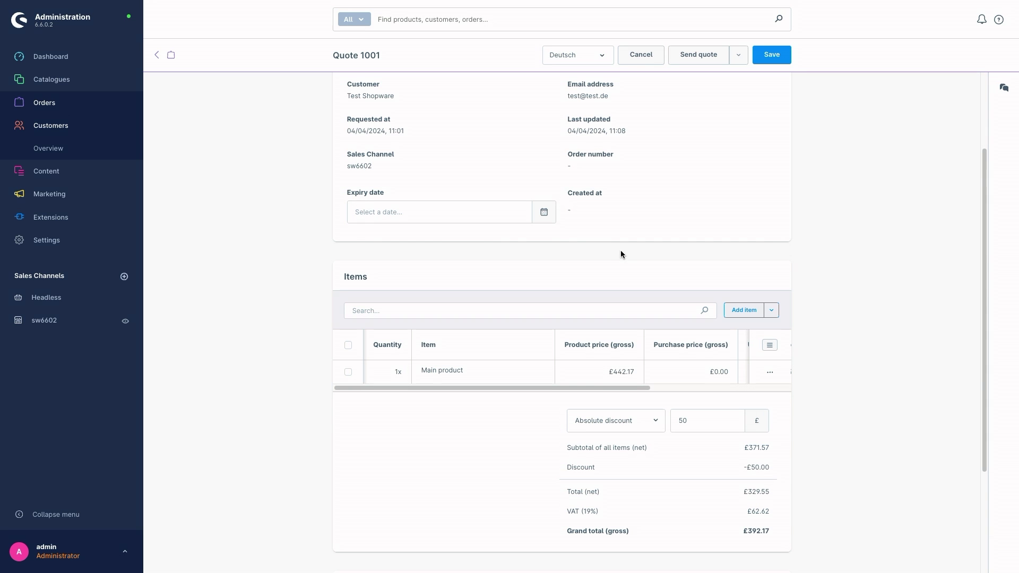
left_click(544, 217)
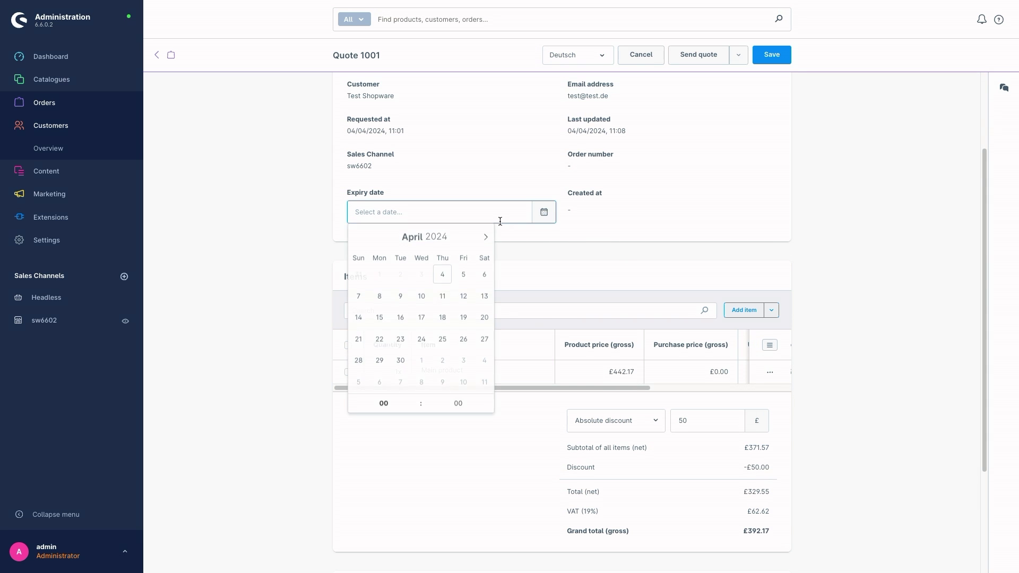
left_click(549, 214)
scroll(685, 302, "down", 3)
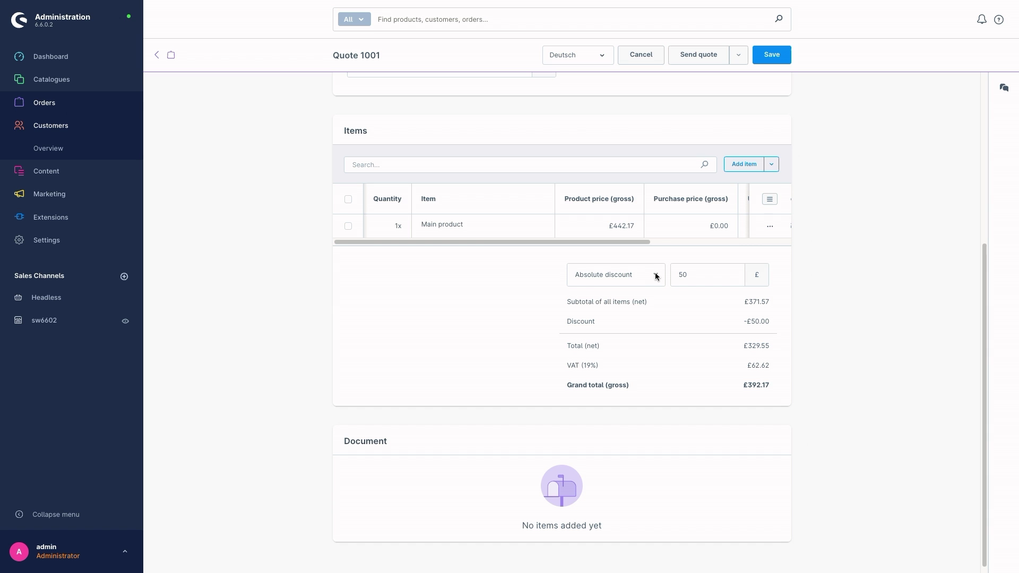
Keep Absolute discount as the discount type and save quote 1001
left_click(655, 276)
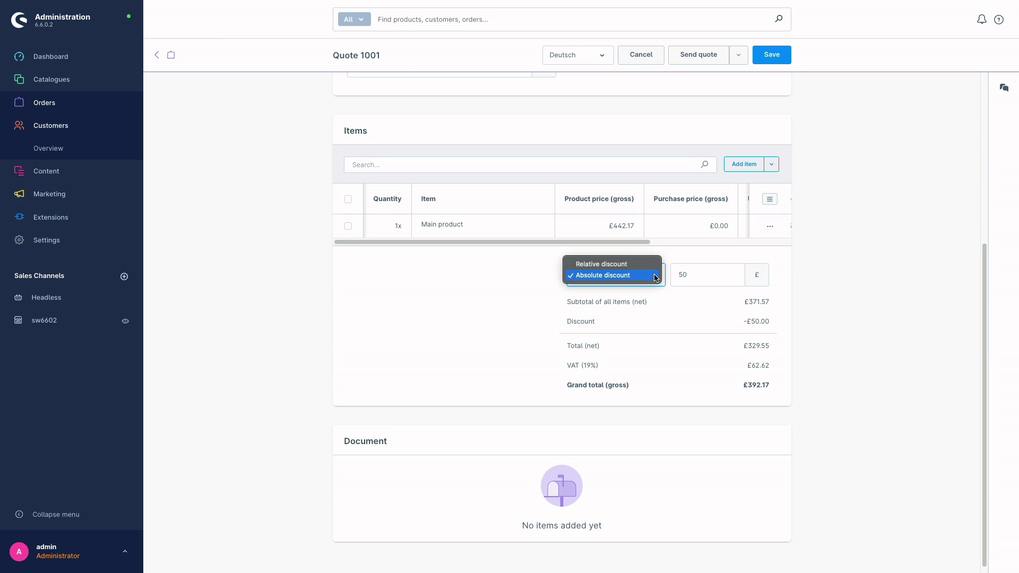
left_click(613, 276)
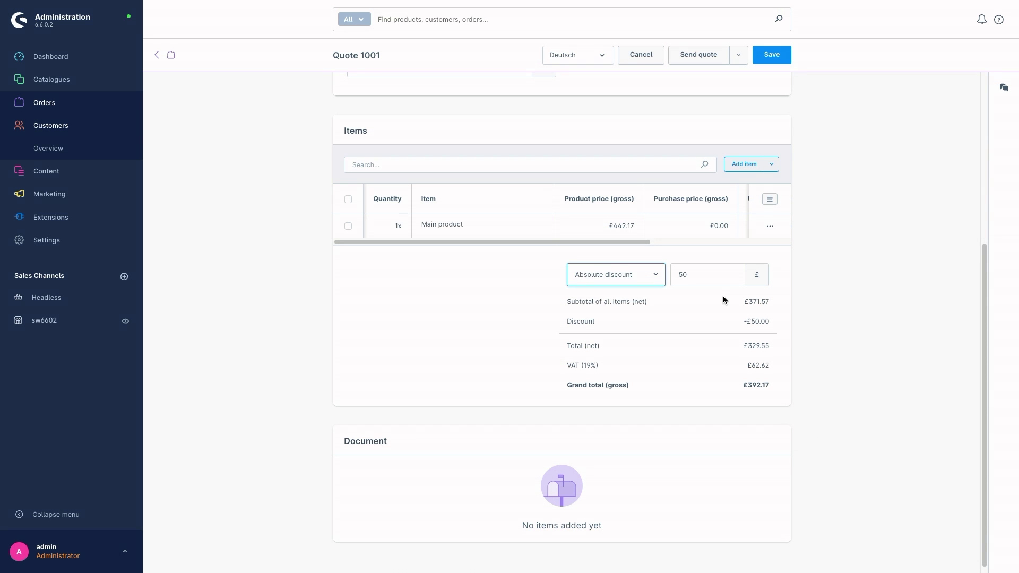
left_click(779, 60)
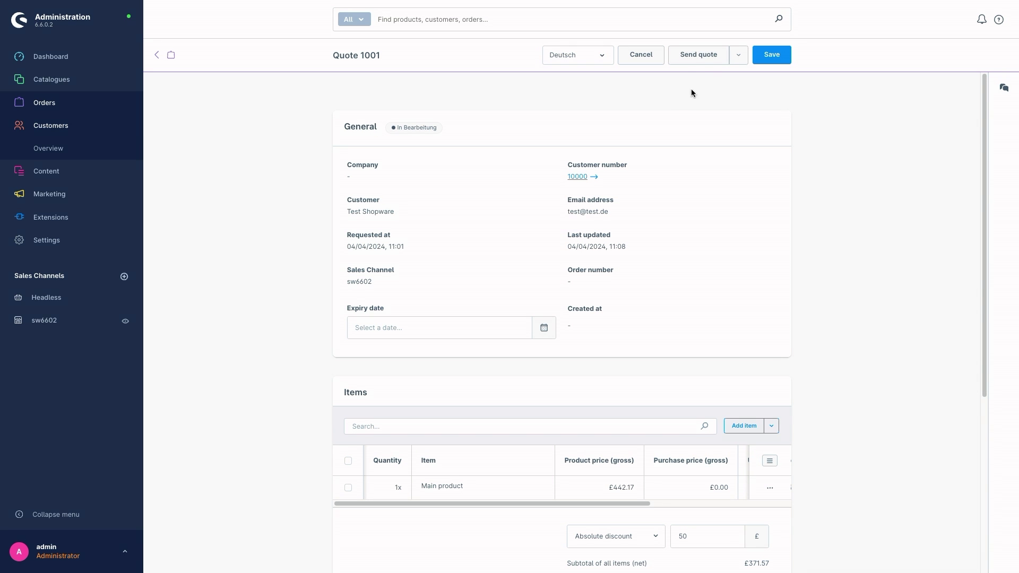
Send quote 1001 to the customer with expiry date 5 April 2024
left_click(702, 56)
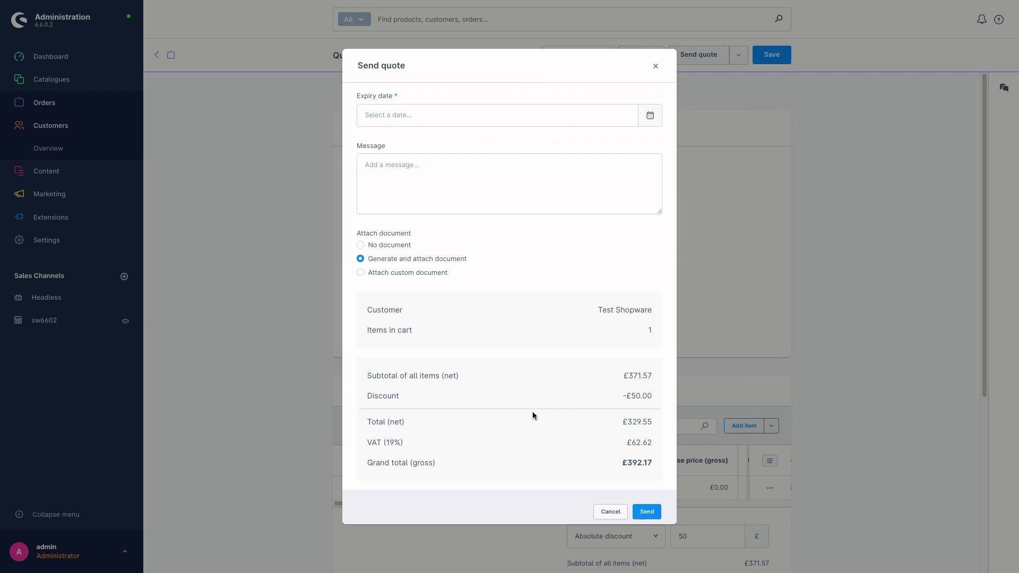
left_click(642, 512)
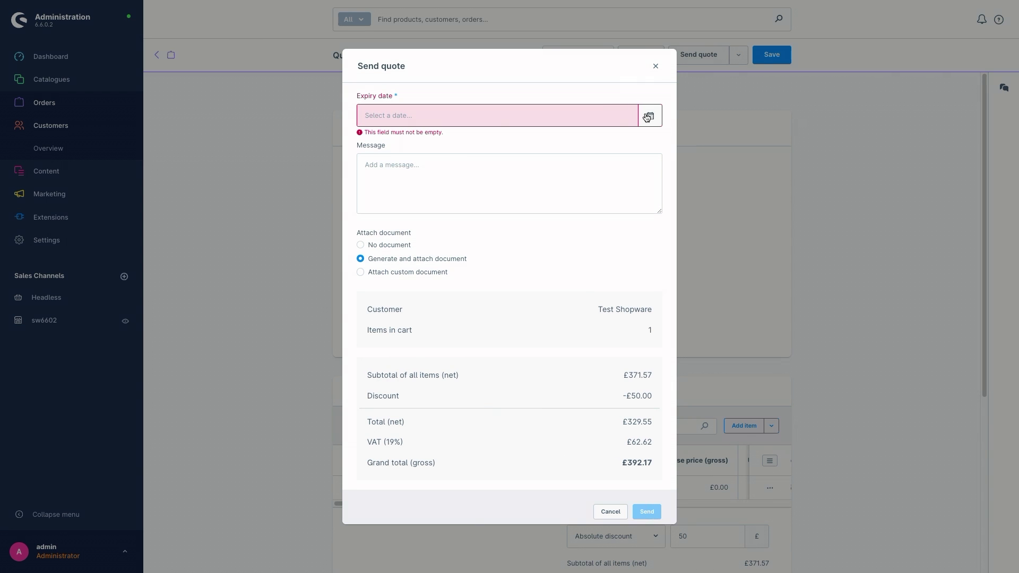
left_click(598, 126)
left_click(473, 179)
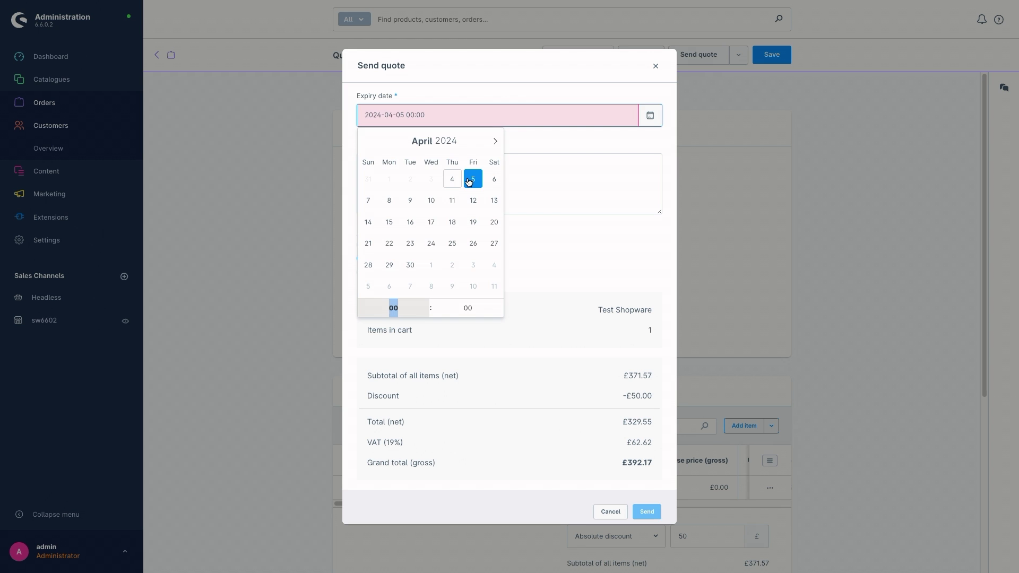
left_click(530, 141)
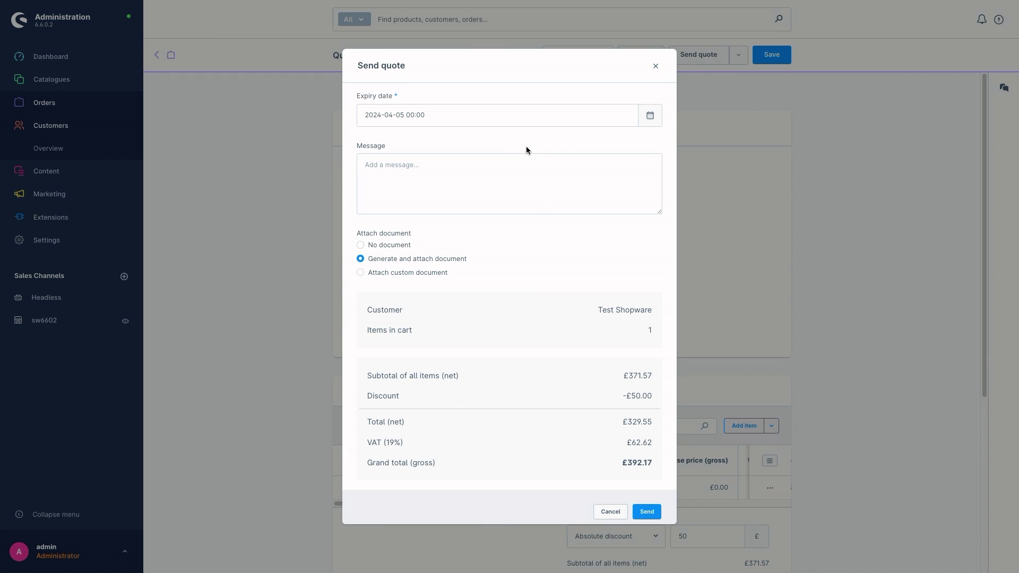
left_click(645, 513)
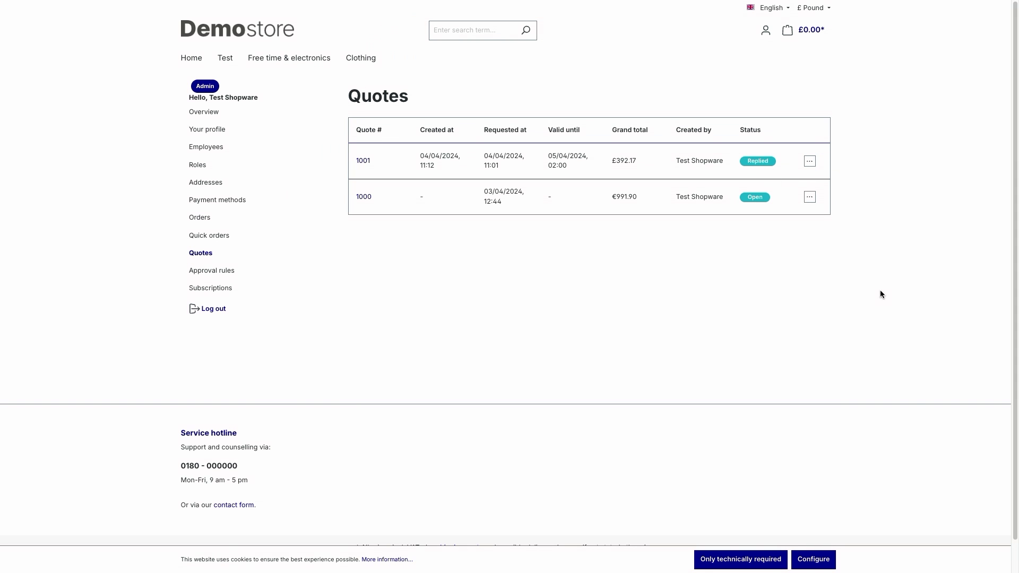
Open the actions menu for quote 1001 in the storefront Quotes list
left_click(815, 168)
left_click(821, 176)
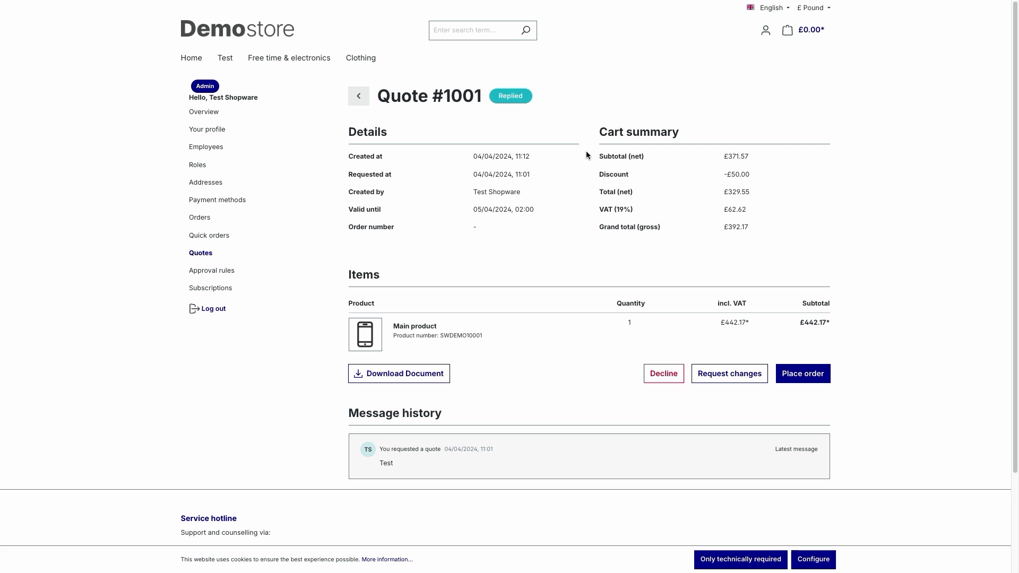
left_click_drag(599, 177, 757, 176)
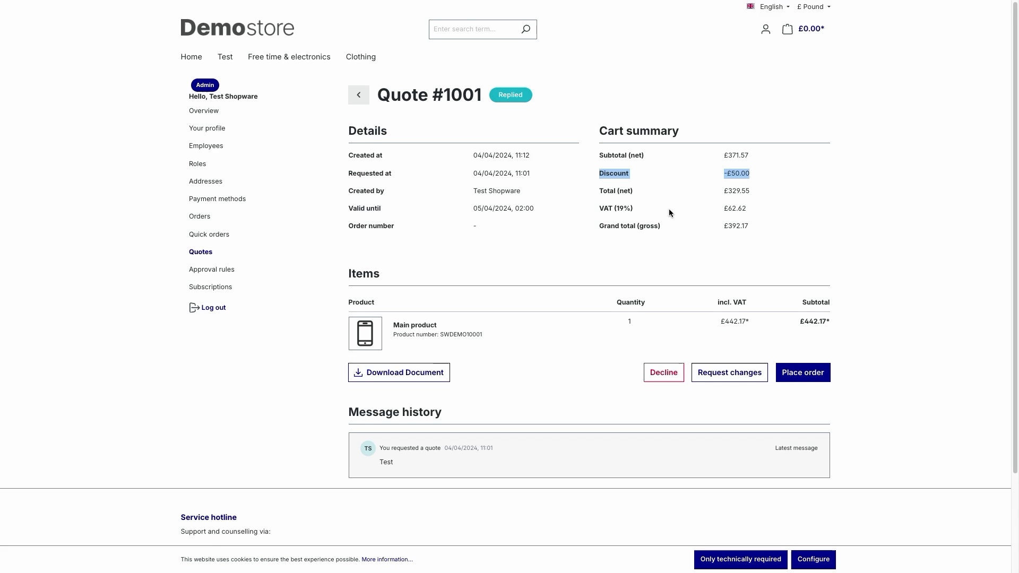
scroll(669, 210, "down", 1)
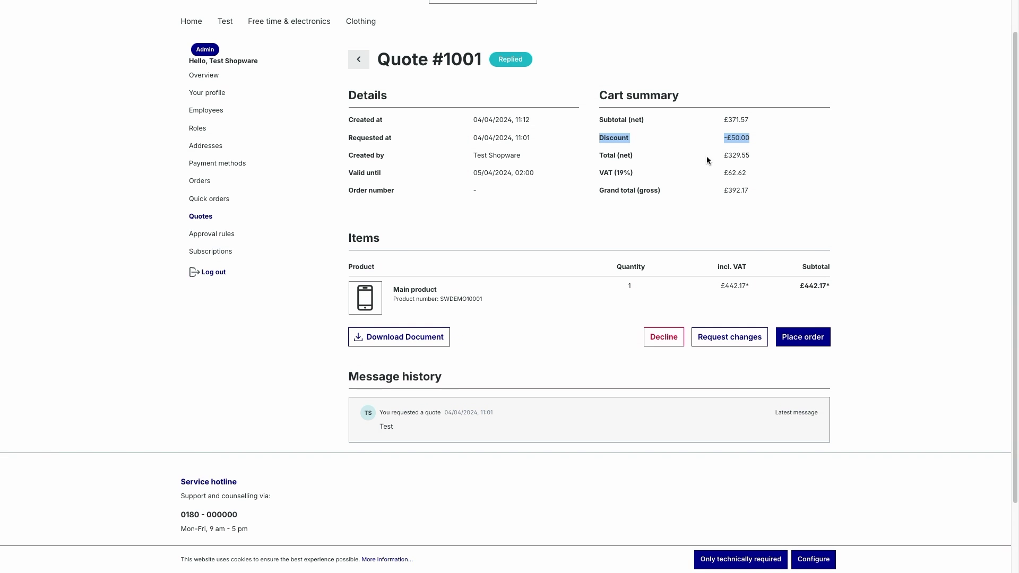
scroll(477, 308, "down", 1)
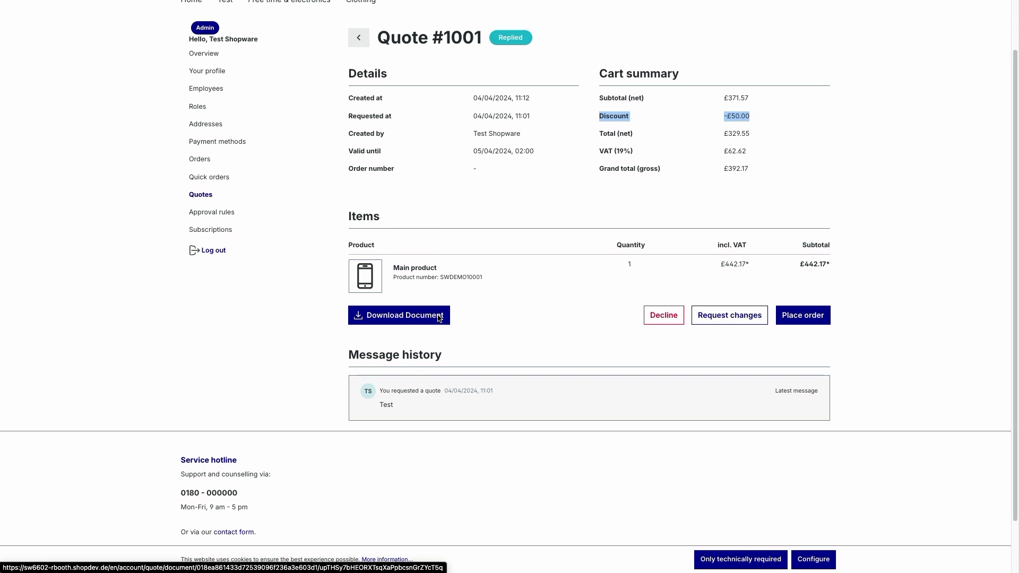
scroll(586, 300, "down", 1)
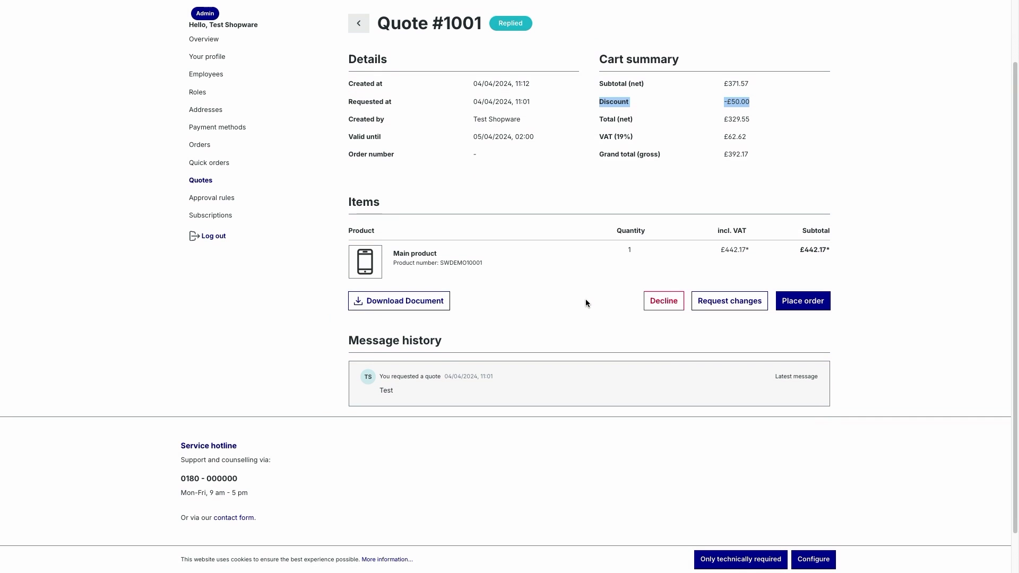
left_click(603, 291)
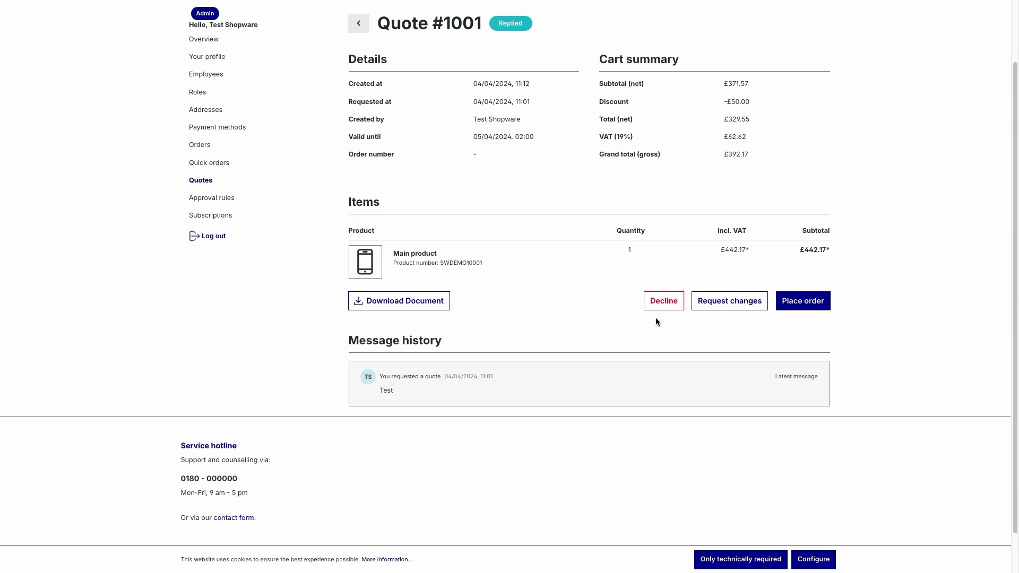
left_click(726, 307)
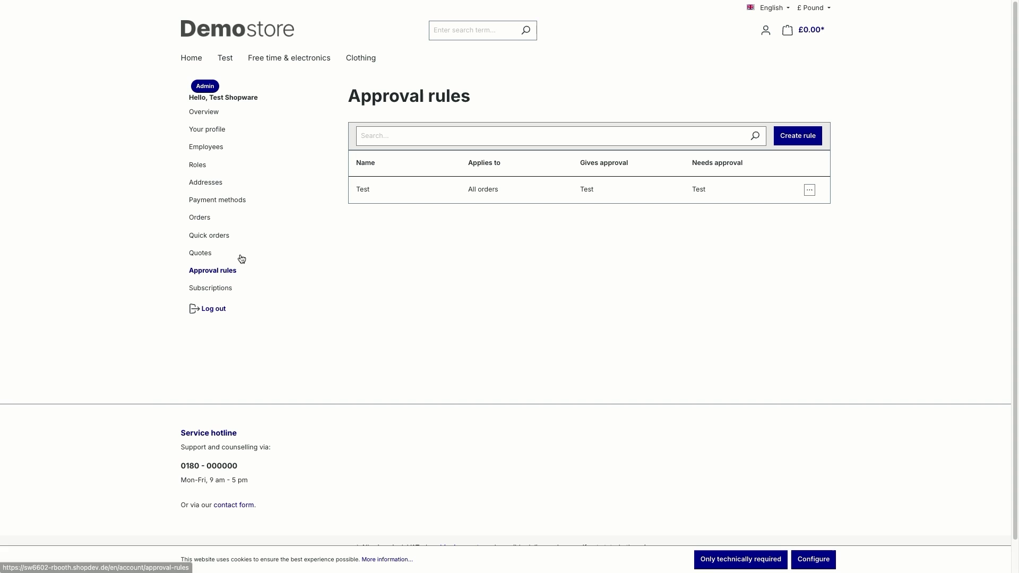
Create and save a company role 'Demo' with all four Approval Rule Management permissions
left_click(204, 170)
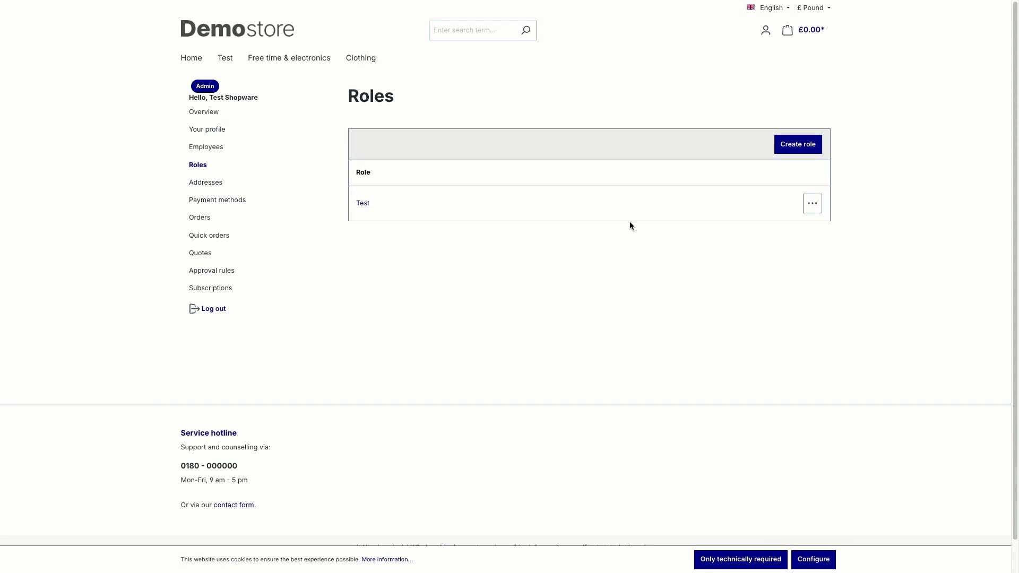
left_click(797, 145)
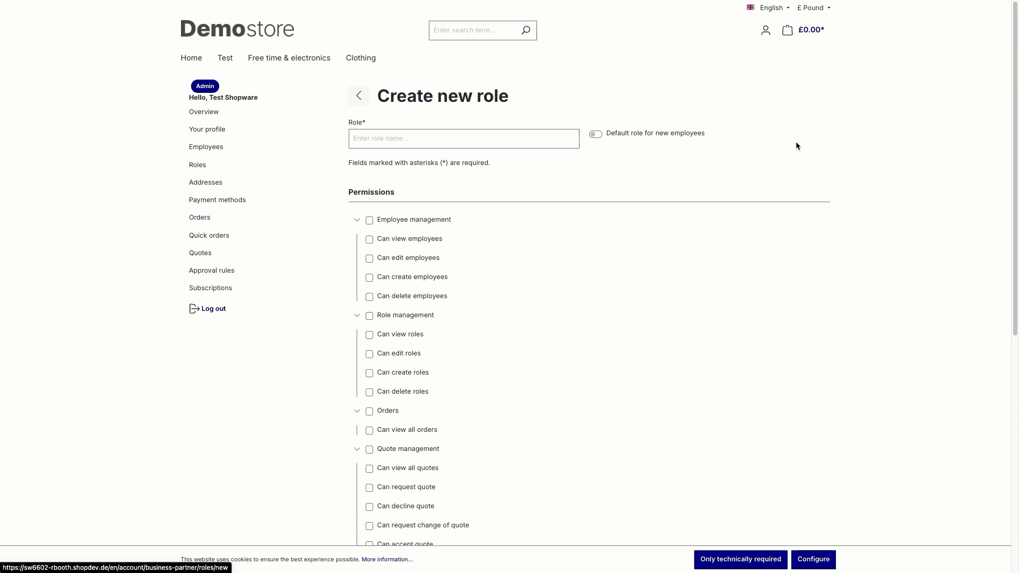
left_click(561, 139)
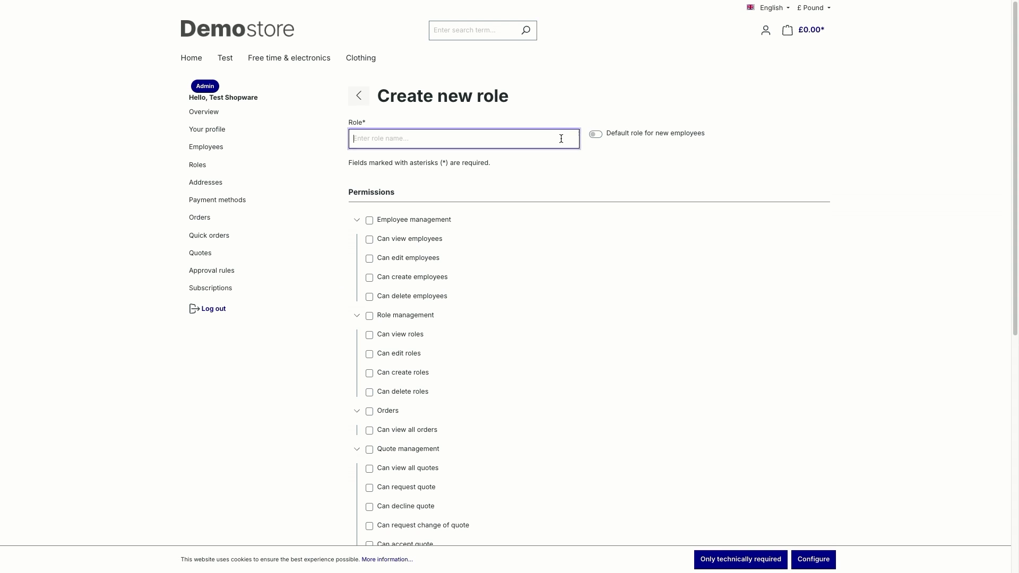
type("Demo")
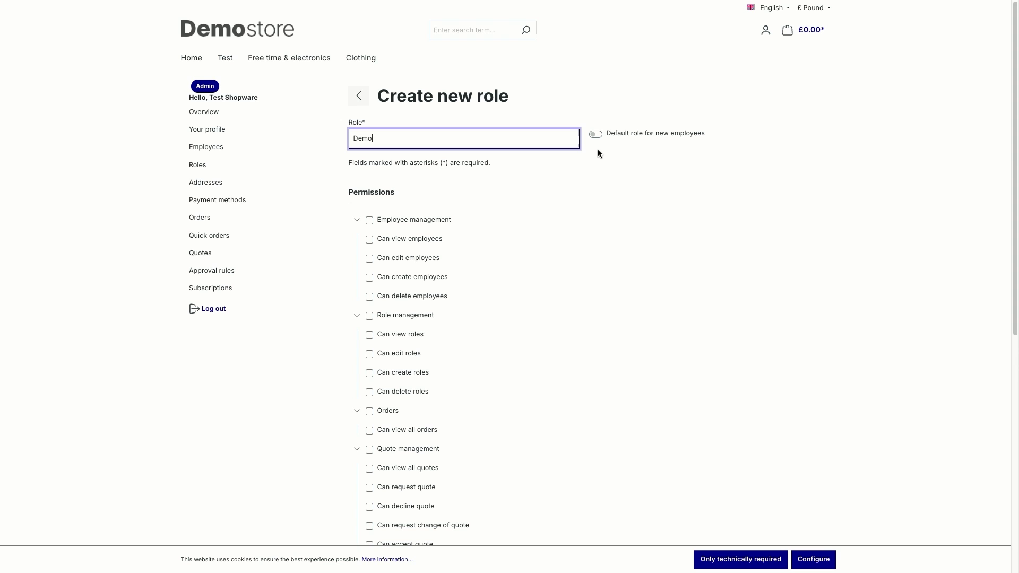
scroll(598, 153, "down", 2)
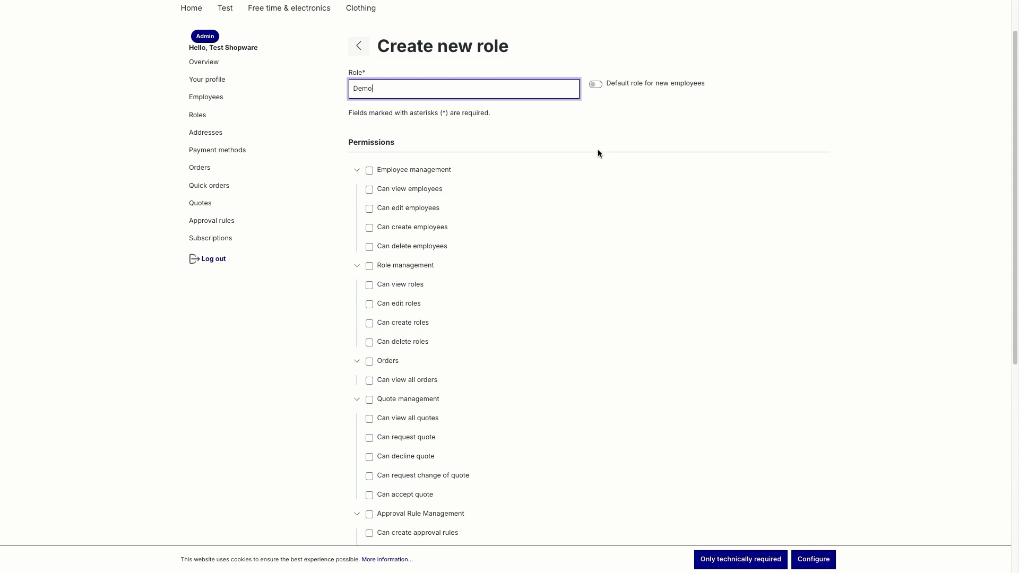
scroll(598, 153, "down", 2)
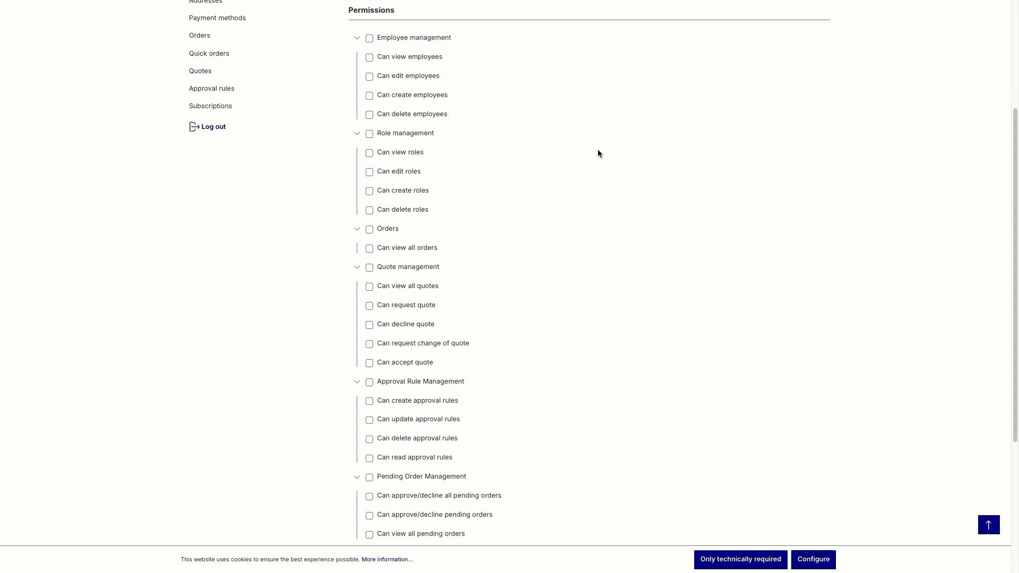
left_click(372, 382)
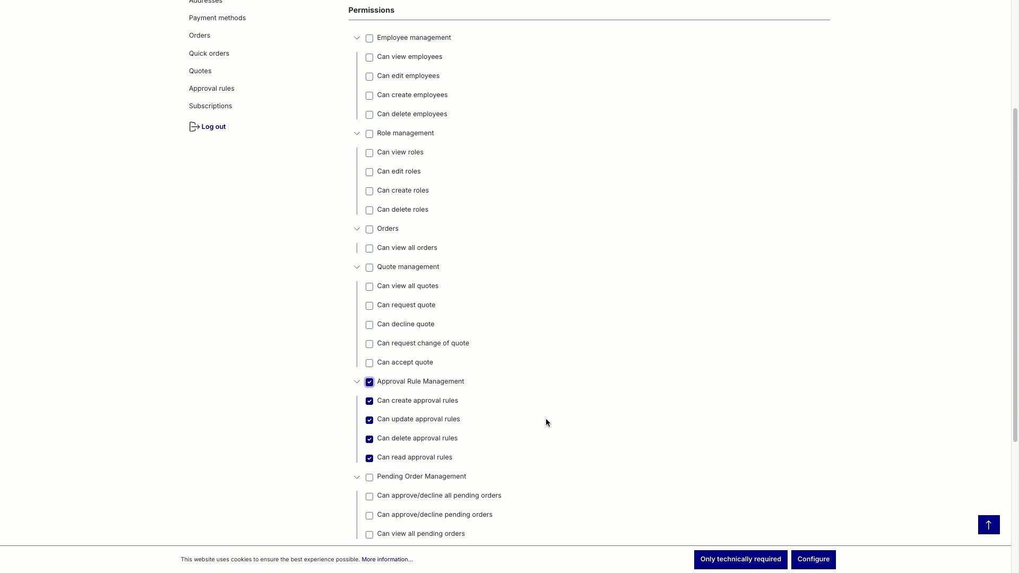
scroll(546, 419, "down", 2)
scroll(546, 420, "up", 3)
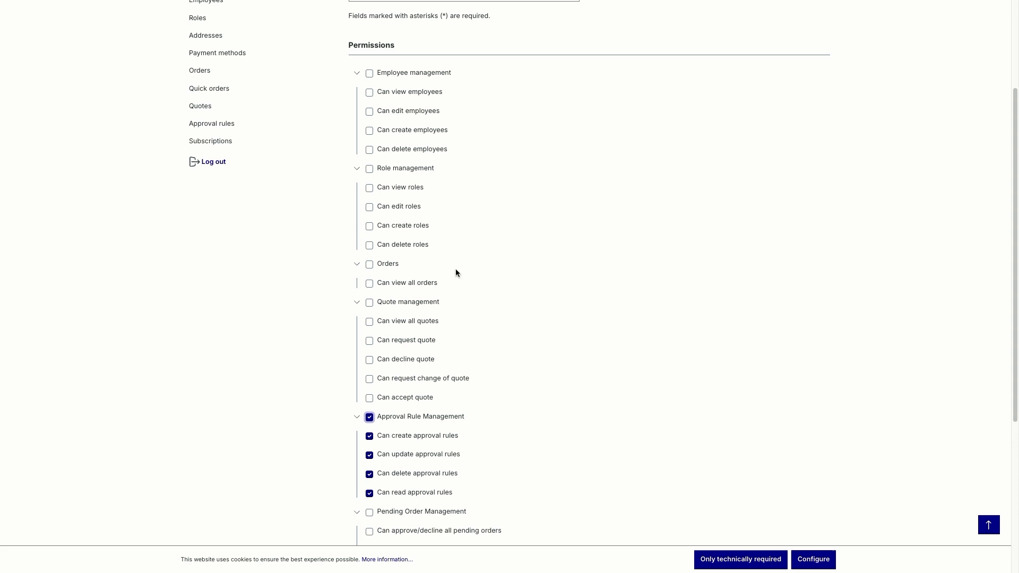
scroll(498, 317, "down", 2)
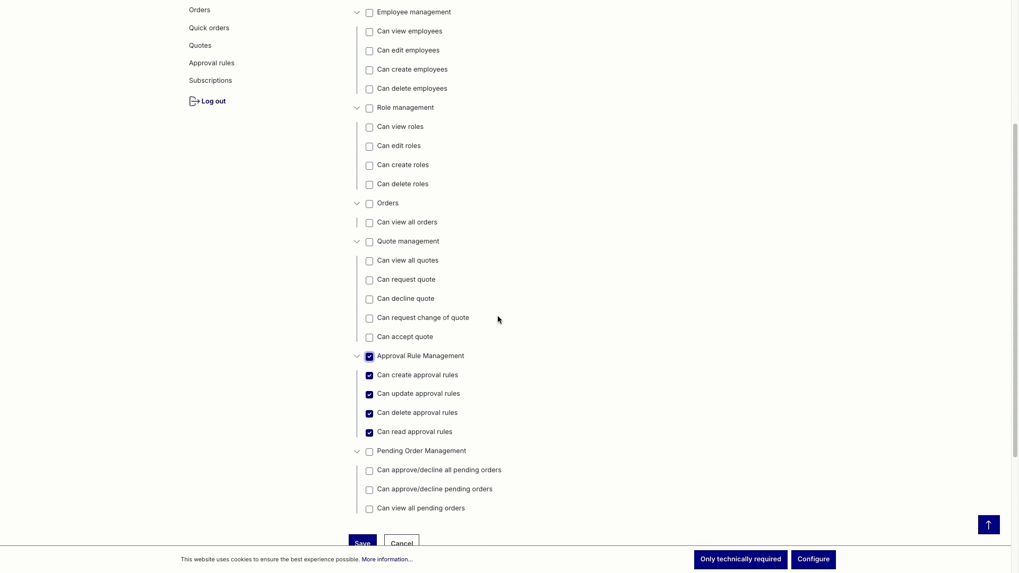
scroll(498, 318, "down", 1)
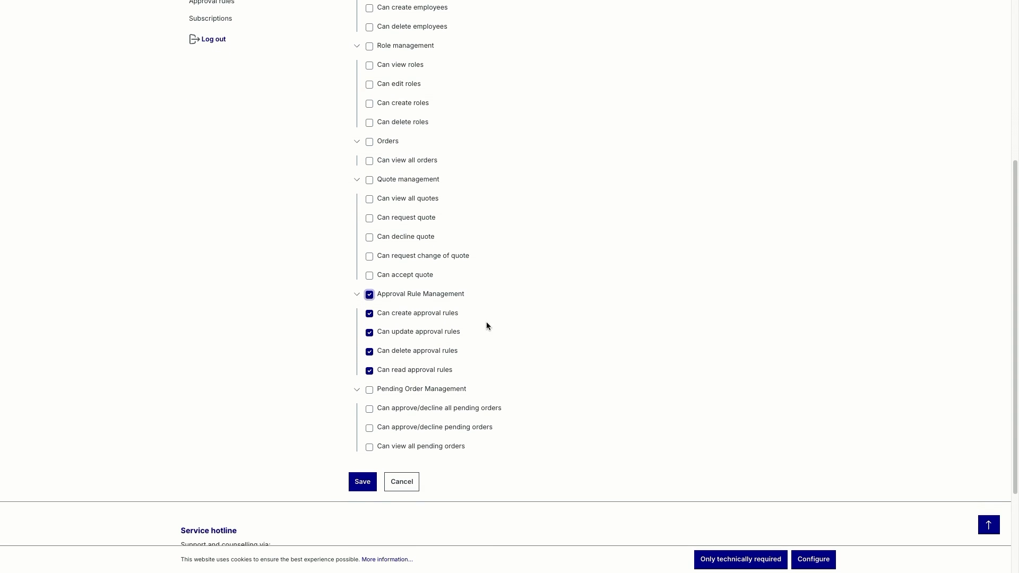
left_click(357, 486)
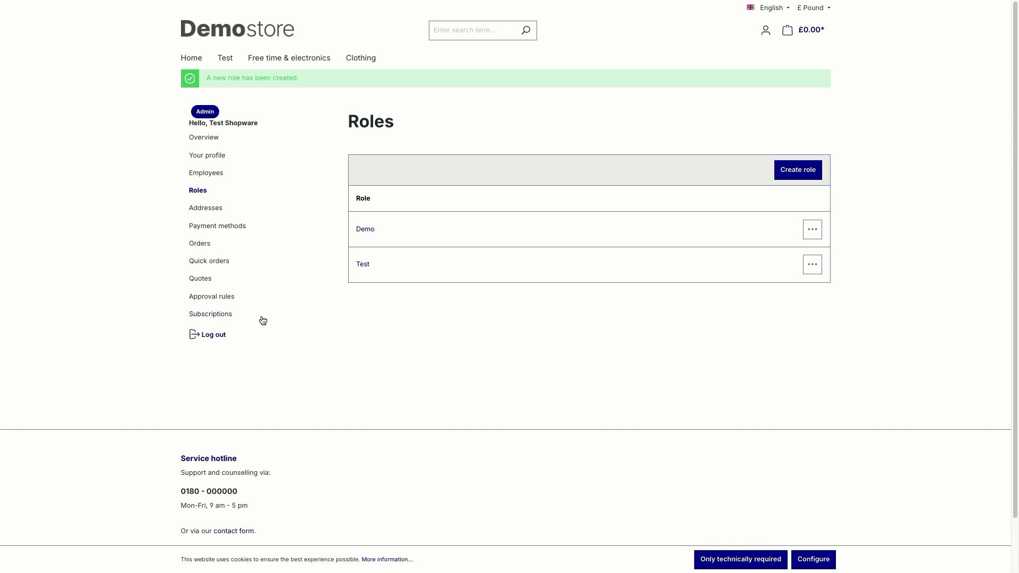
Start a new approval rule named 'Demo', with Demo giving approval and Test needing it
left_click(224, 300)
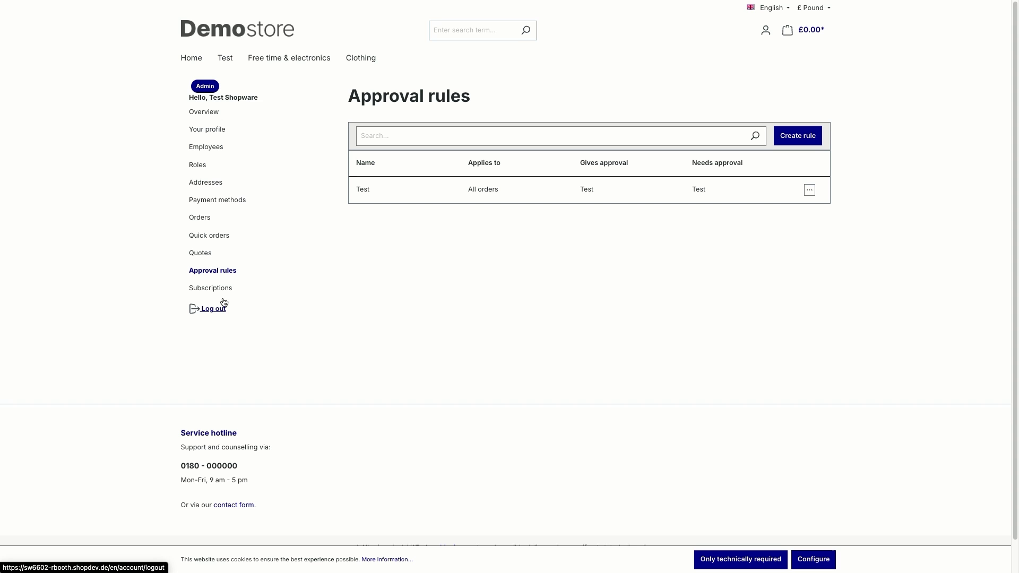
left_click(812, 139)
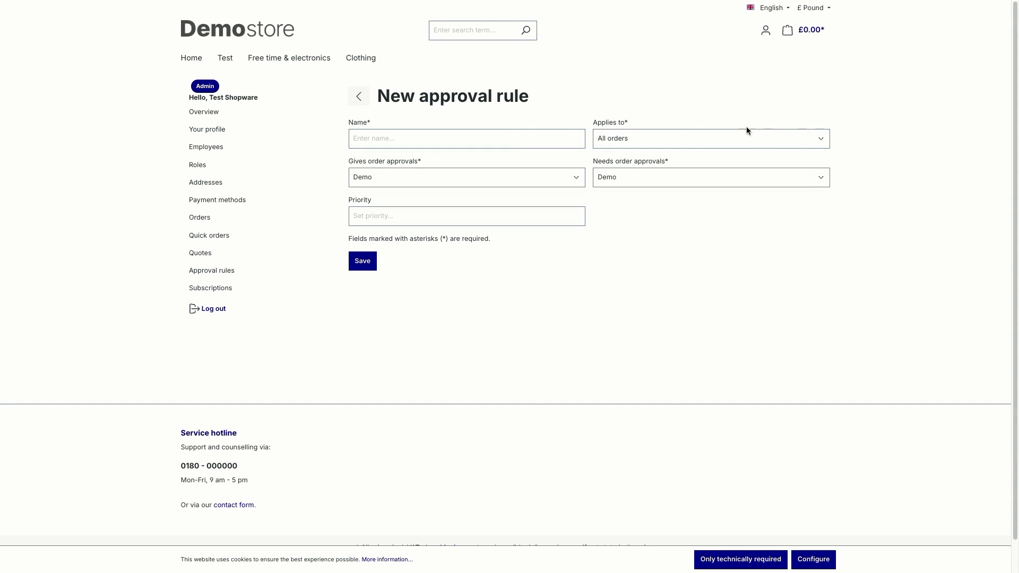
left_click(522, 136)
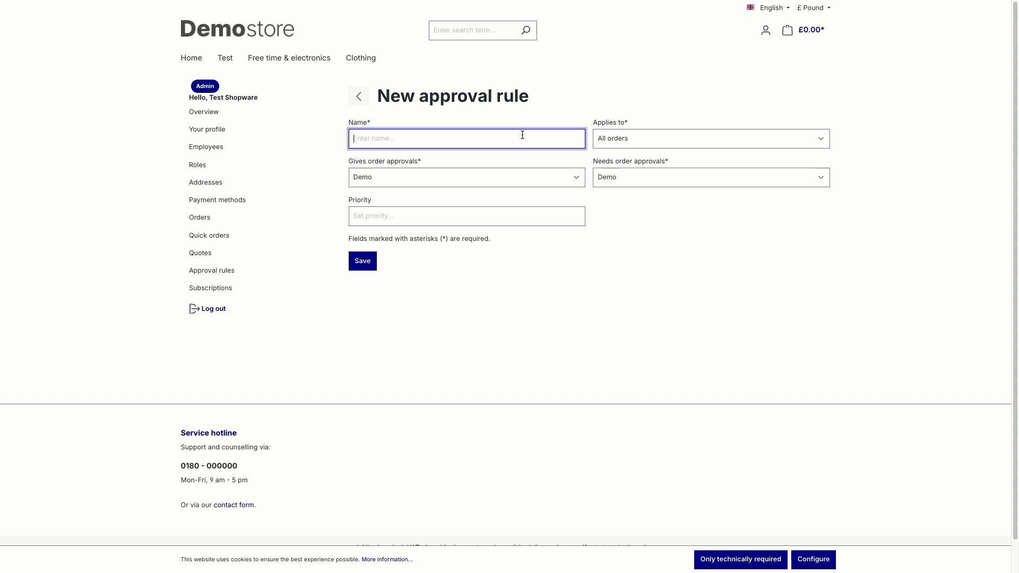
type("Demo")
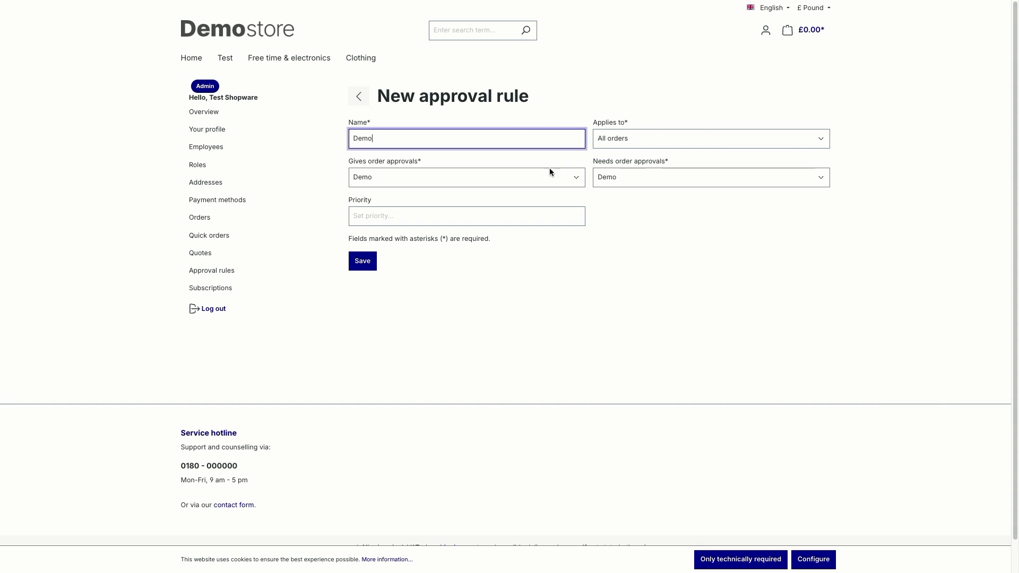
left_click(491, 176)
left_click(491, 177)
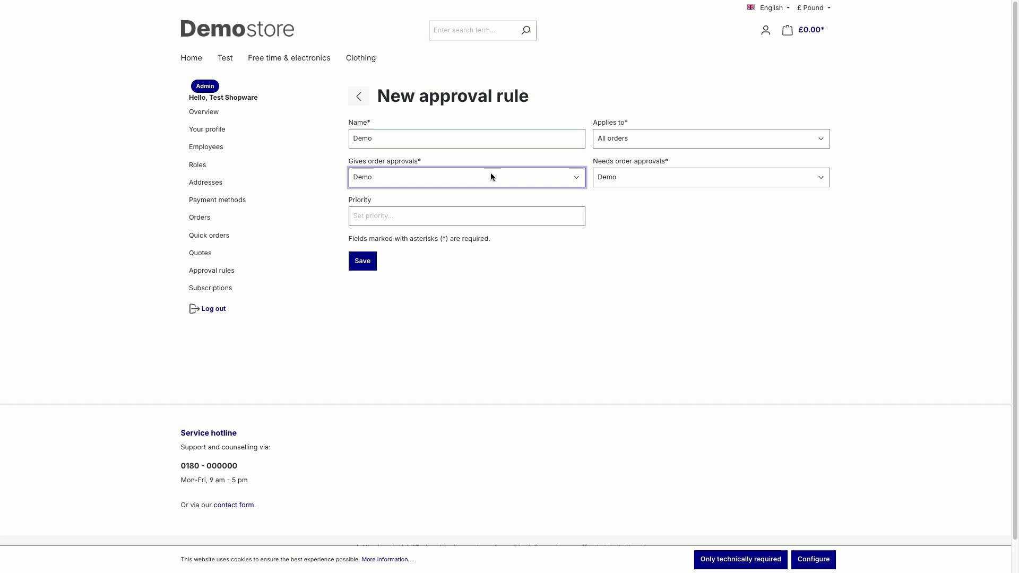
left_click(608, 179)
left_click(609, 189)
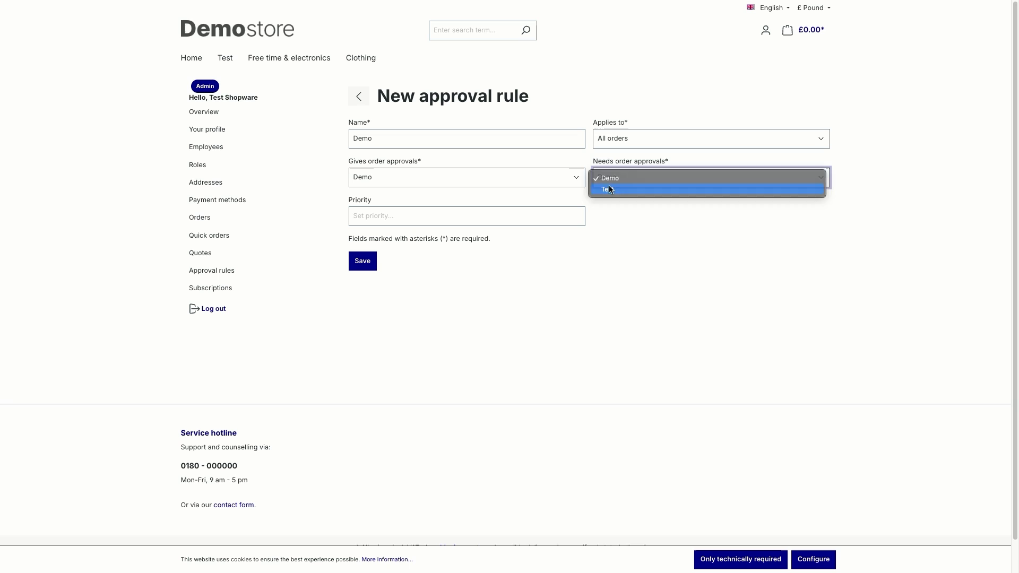
Set the rule's priority to 100 and save the Demo approval rule
left_click(446, 216)
type("100")
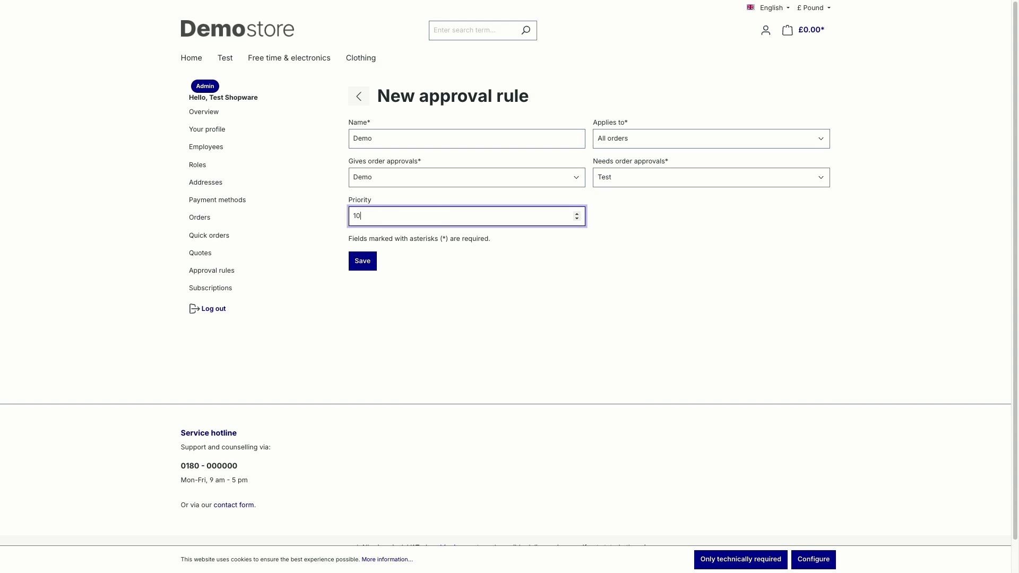
left_click(509, 275)
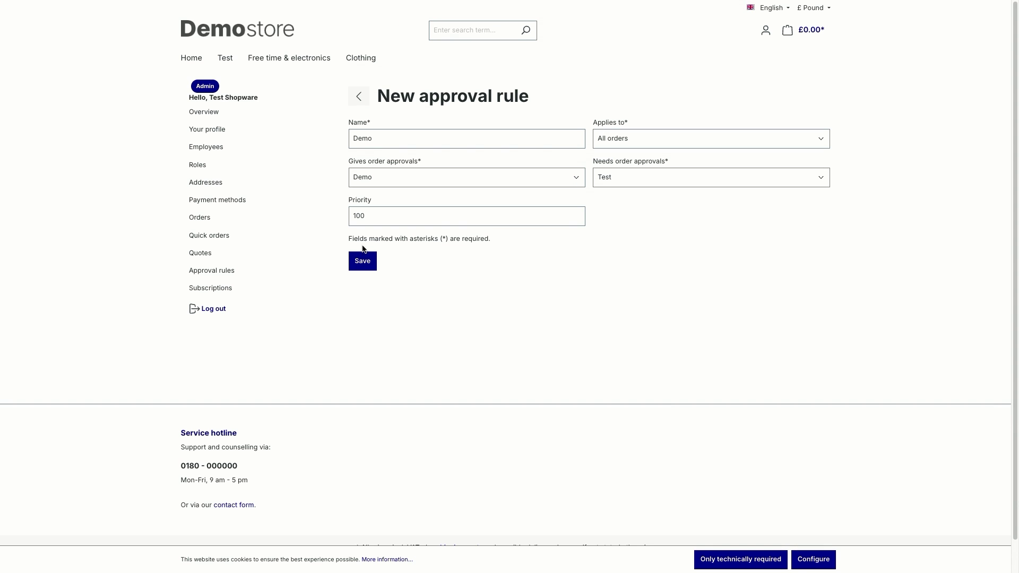
left_click(355, 260)
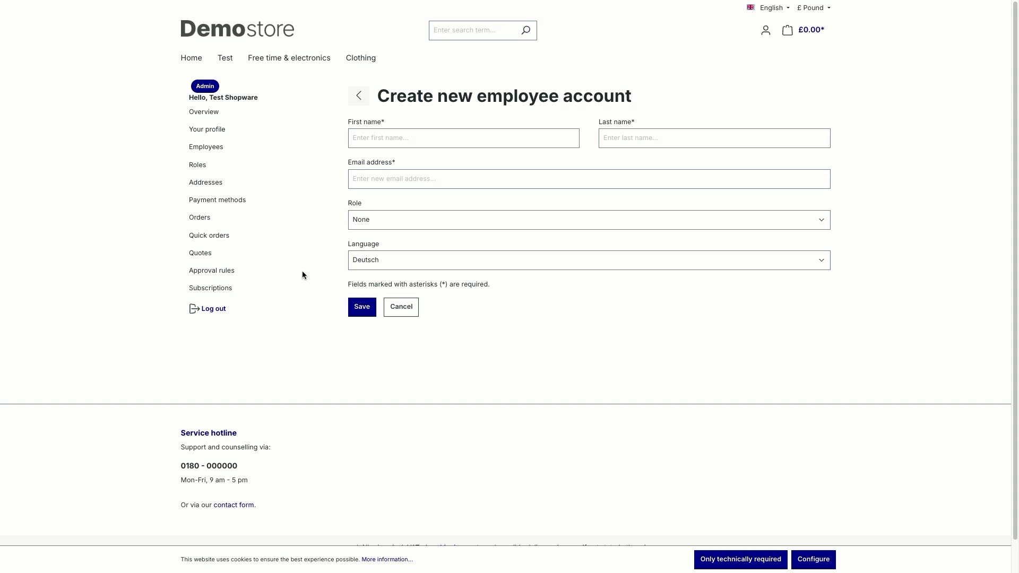
Review the Role choices on the new employee form, leaving Role set to None
left_click(409, 220)
left_click(402, 203)
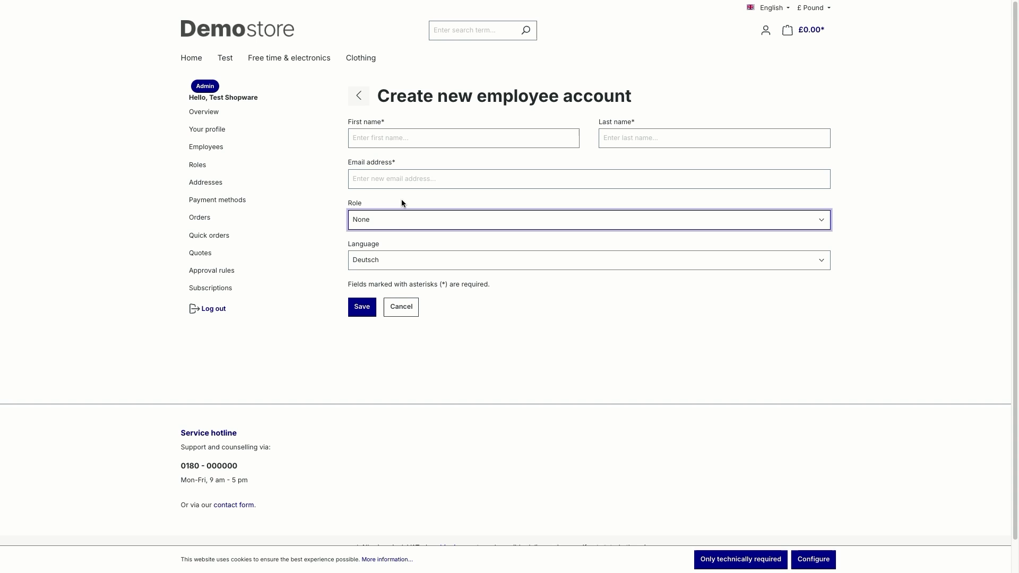